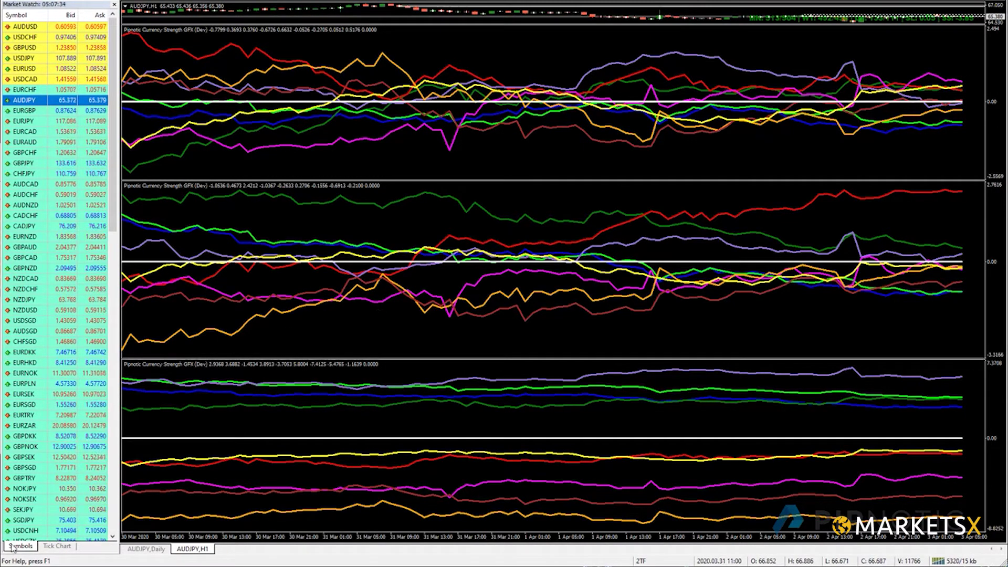
Switch to Notepad++ with a blank document and reposition its window over the currency strength charts.
key(super+s)
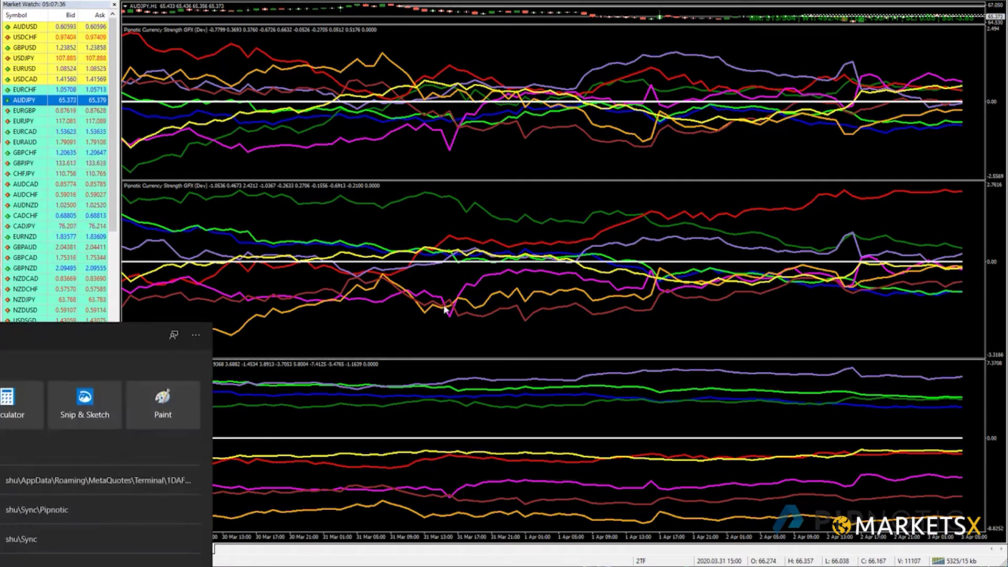
text(notepad)
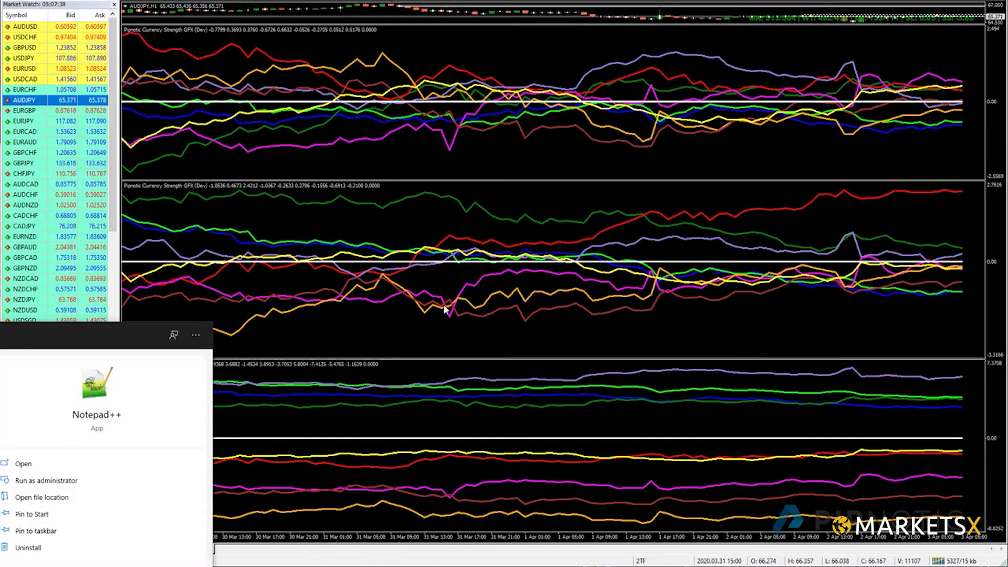
key(Return)
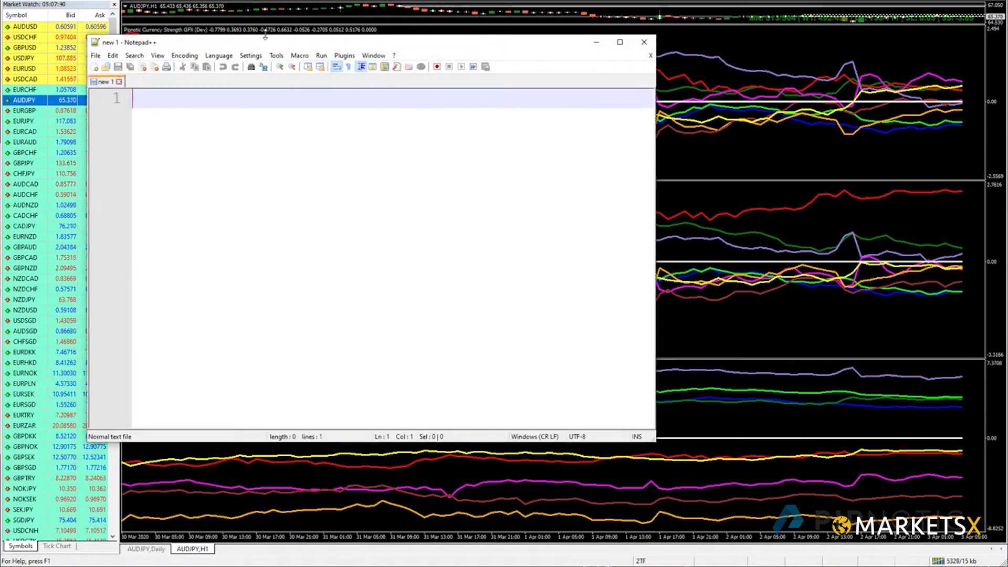
drag(269, 48, 352, 85)
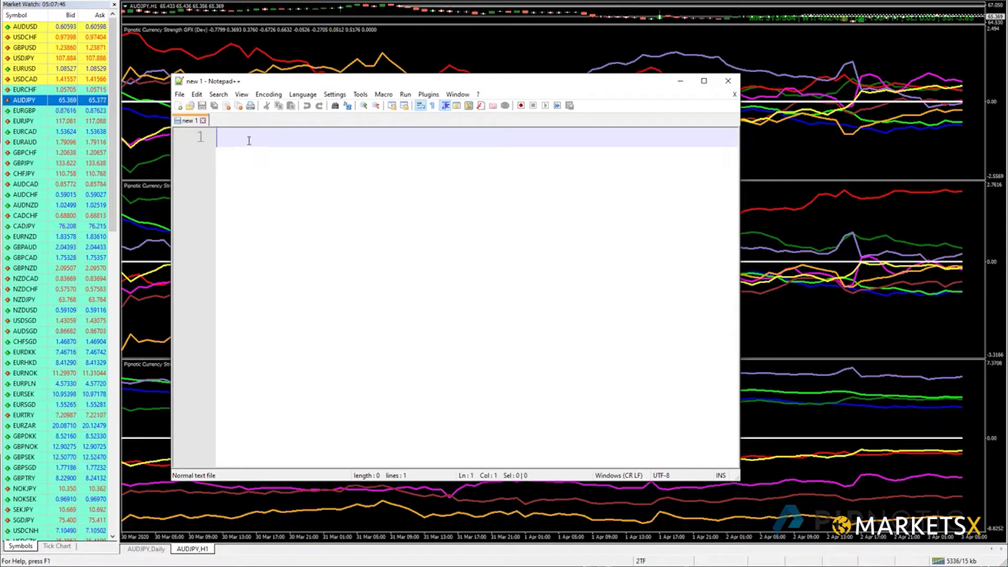
Write the headings "BUY:" and "SELL:" in the blank document, separated by an empty line.
text(BUY)
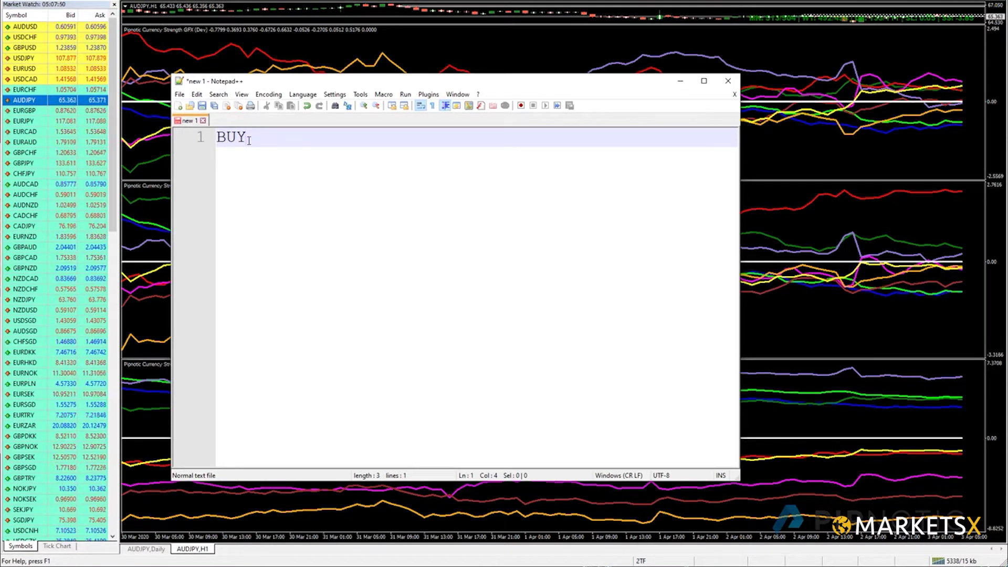
text(:)
key(Return)
key(Return)
text(SEL)
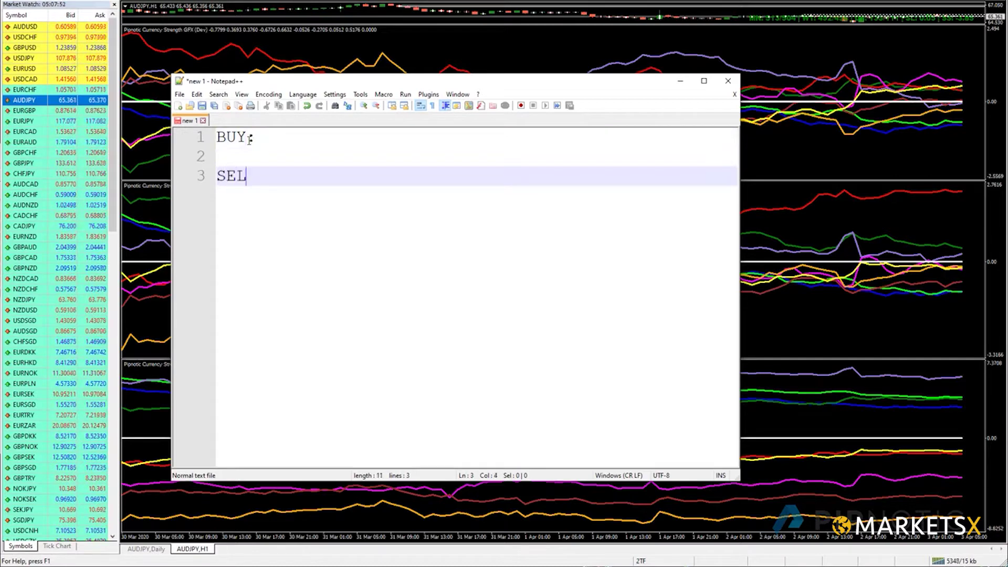
text(L:)
List JPY, CHF, USD and EUR as dashed entries on separate lines under the BUY heading.
key(Up)
key(Return)
key(Up)
text(- JPY)
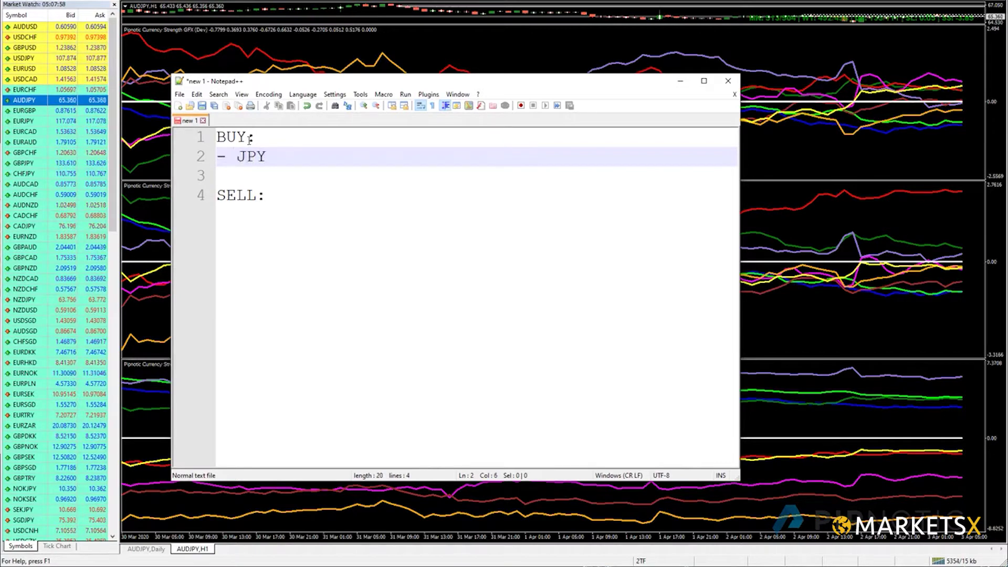
key(Return)
text(- )
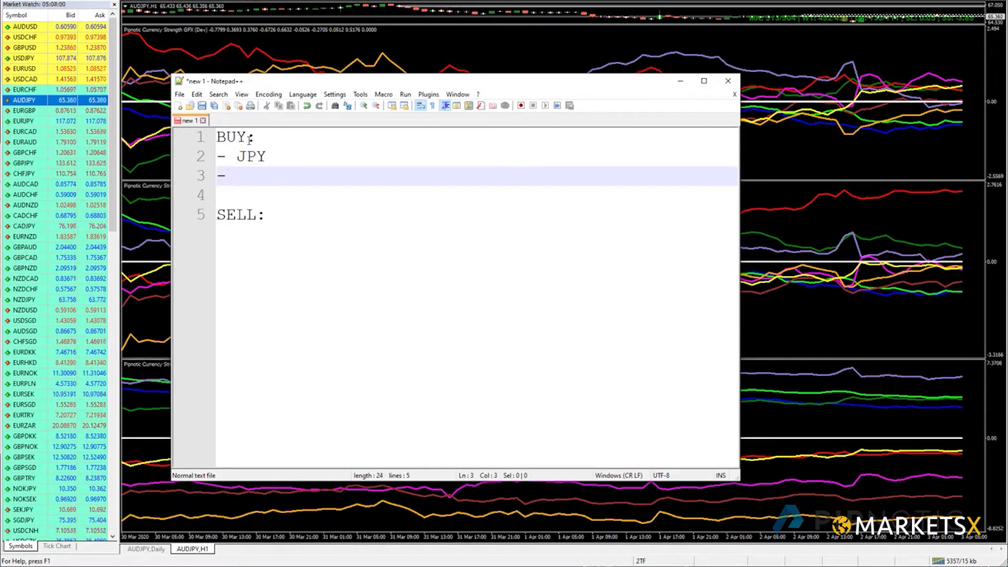
text(CHF)
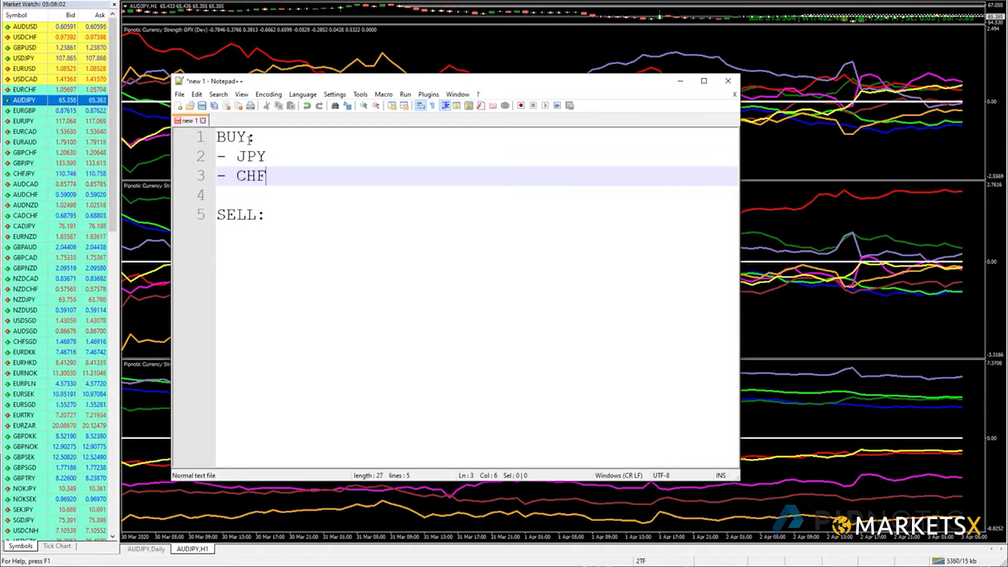
key(Return)
text(- )
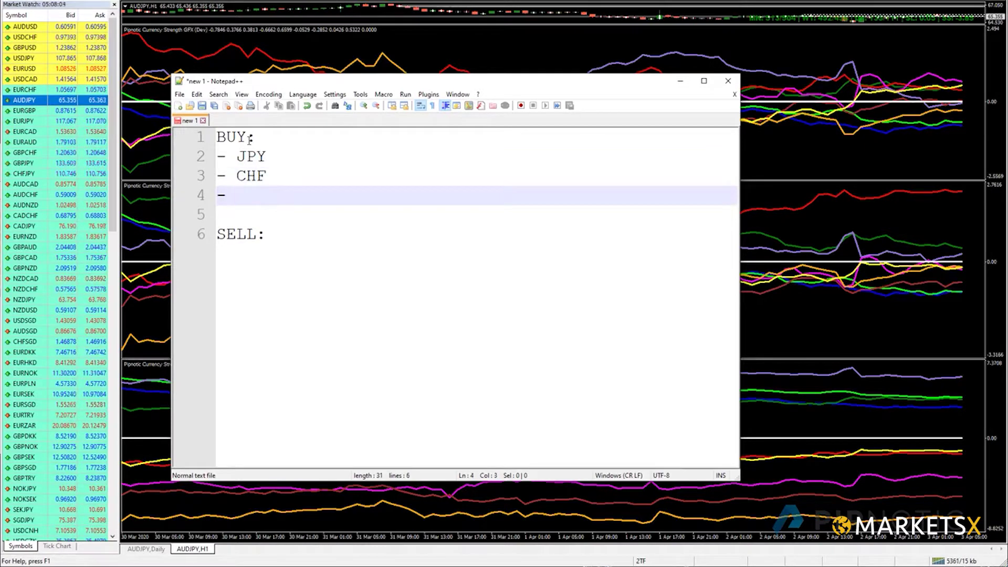
text(USD)
key(Return)
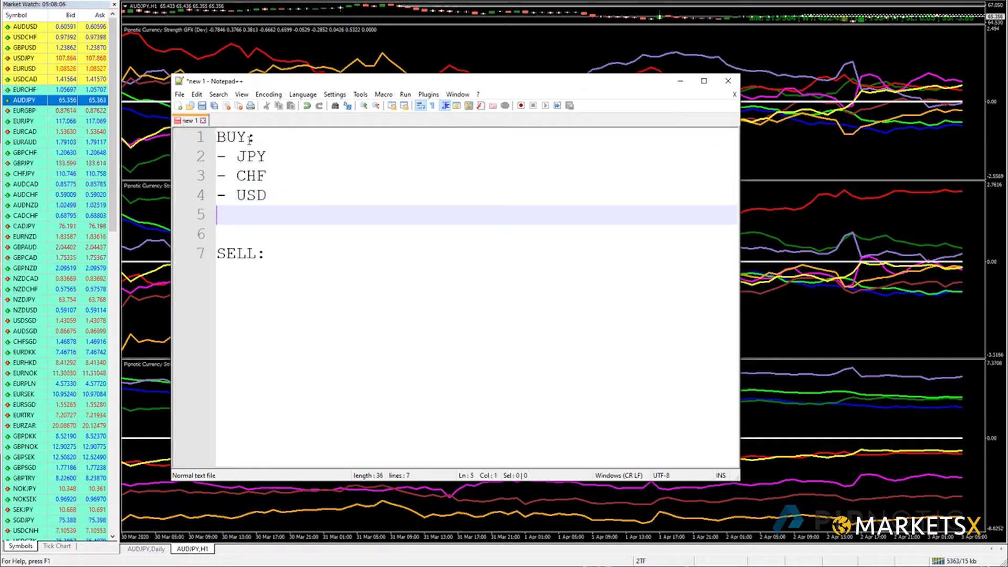
text(- EUR)
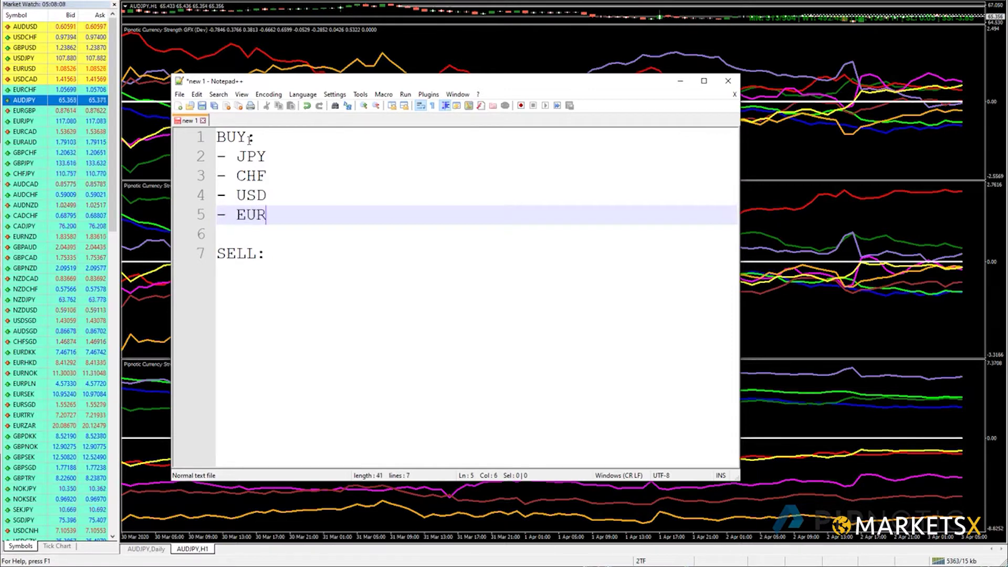
double_click(242, 214)
click(288, 213)
List AUD, NZD and CAD as dashed entries under the SELL heading, followed by an empty line.
click(298, 258)
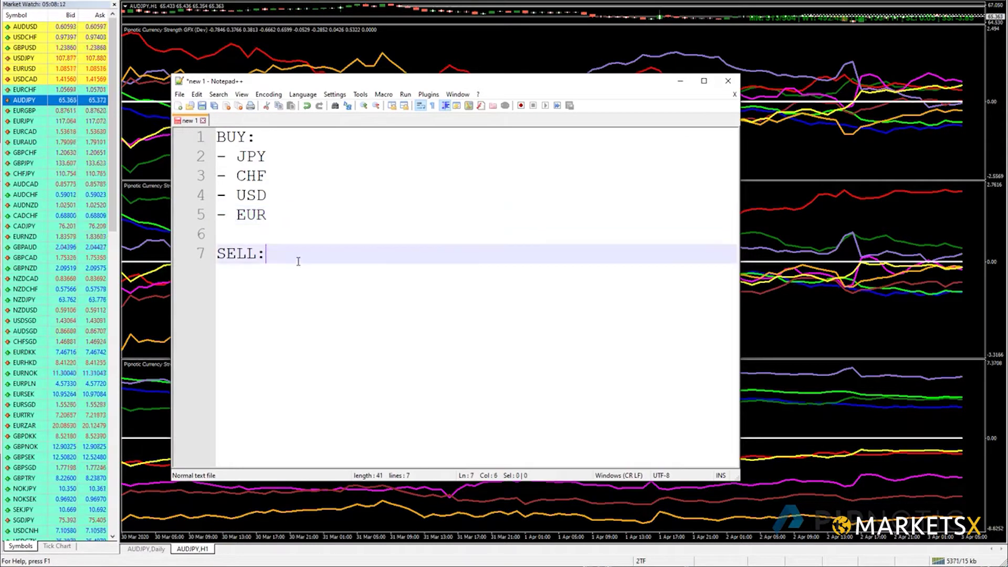
key(Return)
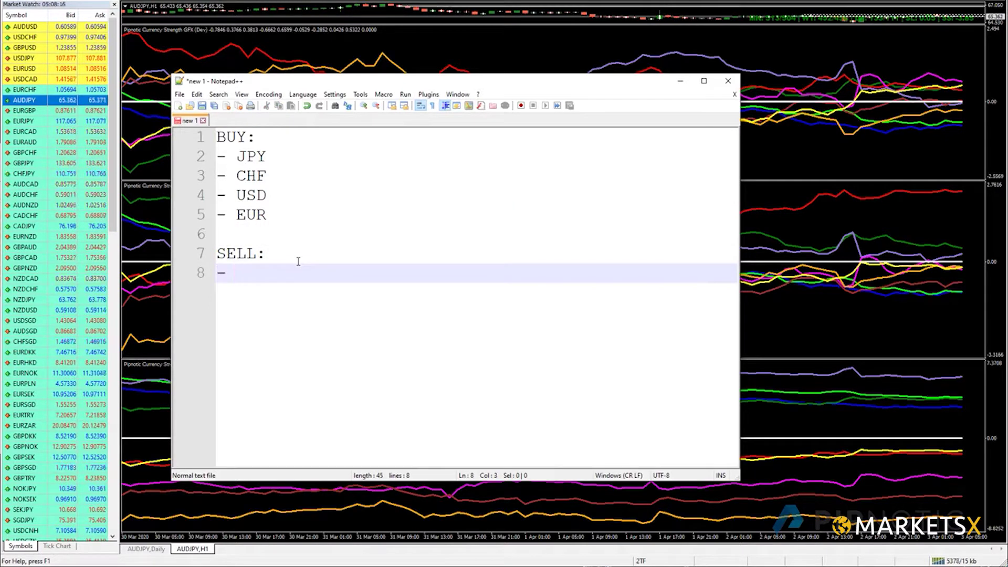
key(Return)
text(- N)
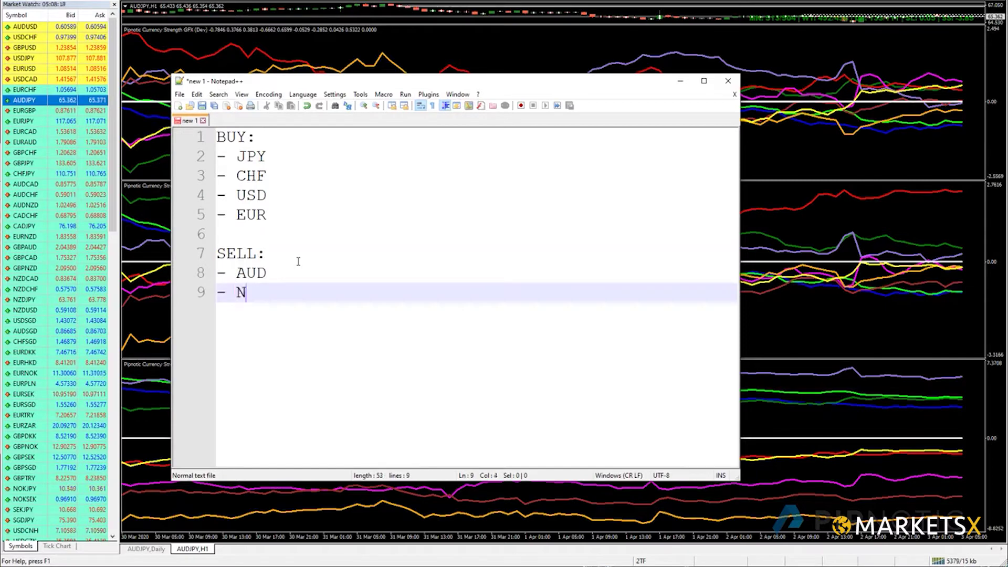
text(ZD)
key(Return)
text(- )
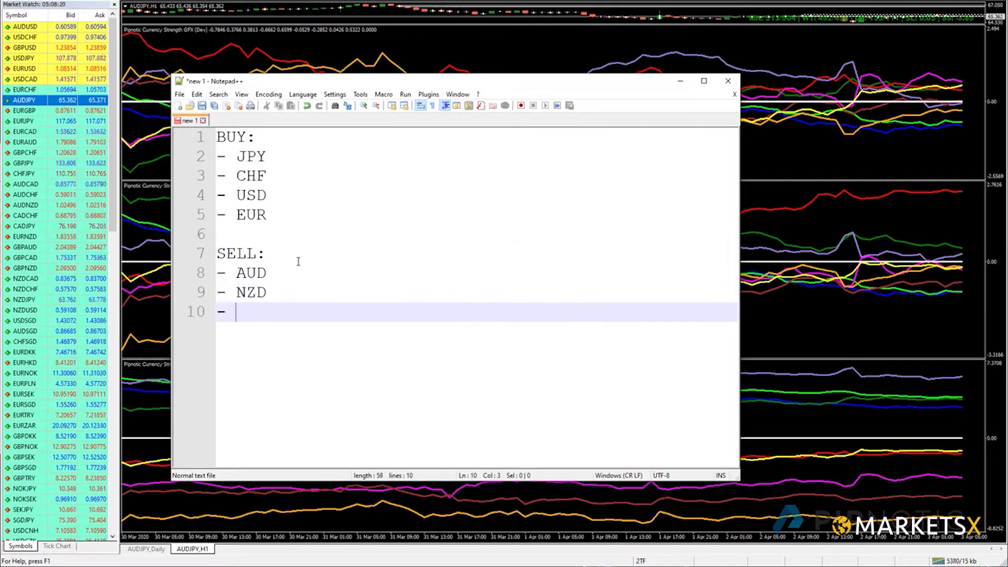
text(CAD)
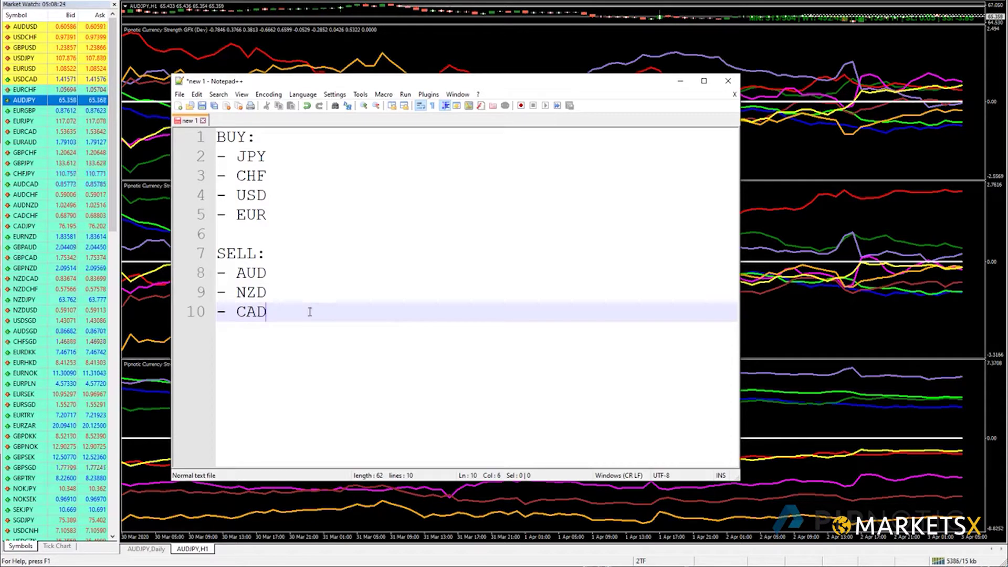
key(Return)
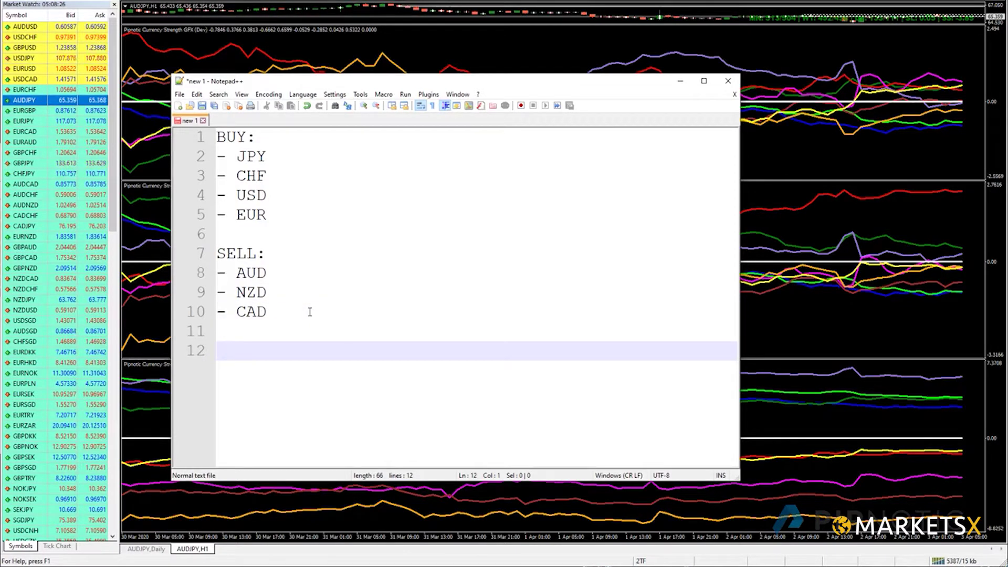
text(AUD)
key(BackSpace)
key(BackSpace)
key(BackSpace)
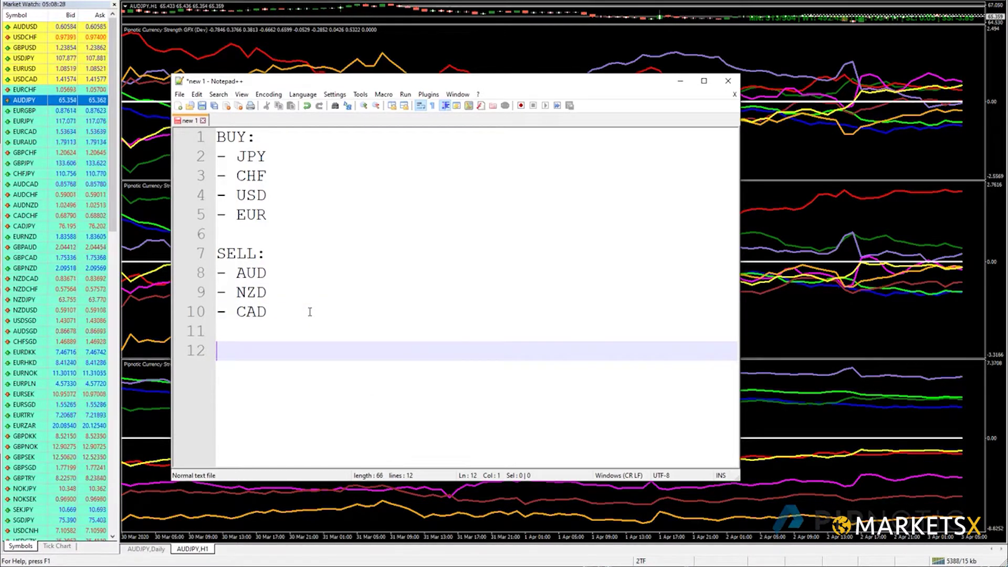
Add a second "BUY:" heading below the SELL list with the dashed entry "- AUDJPY" under it.
text(BUY:)
key(Return)
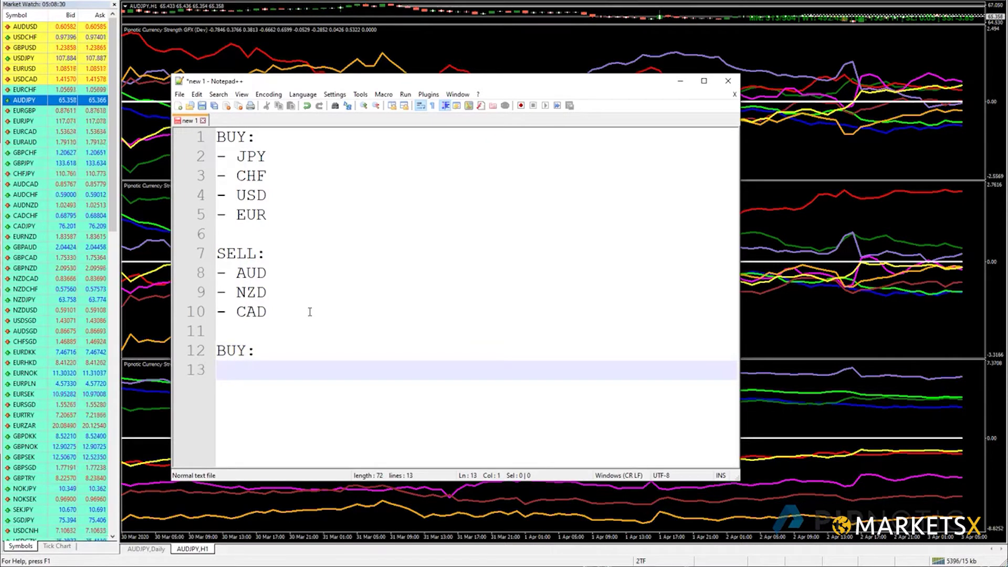
text(AUDJPOY)
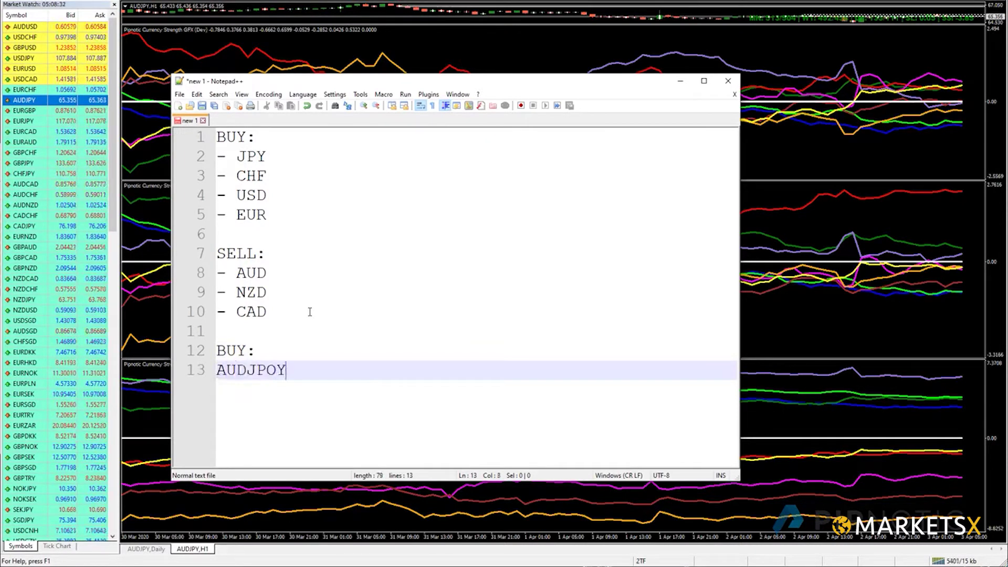
key(BackSpace)
key(BackSpace)
text(Y)
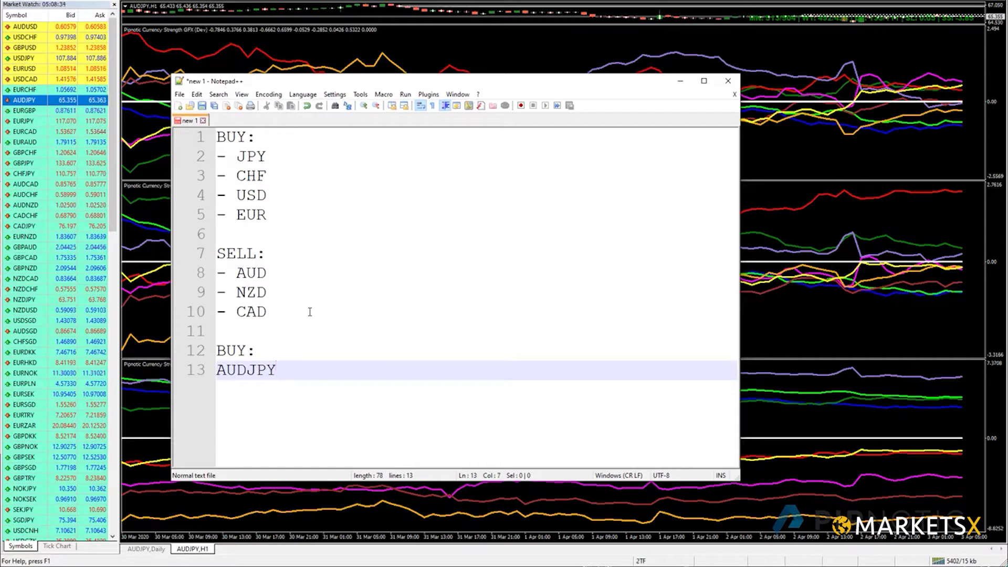
key(Home)
text(-)
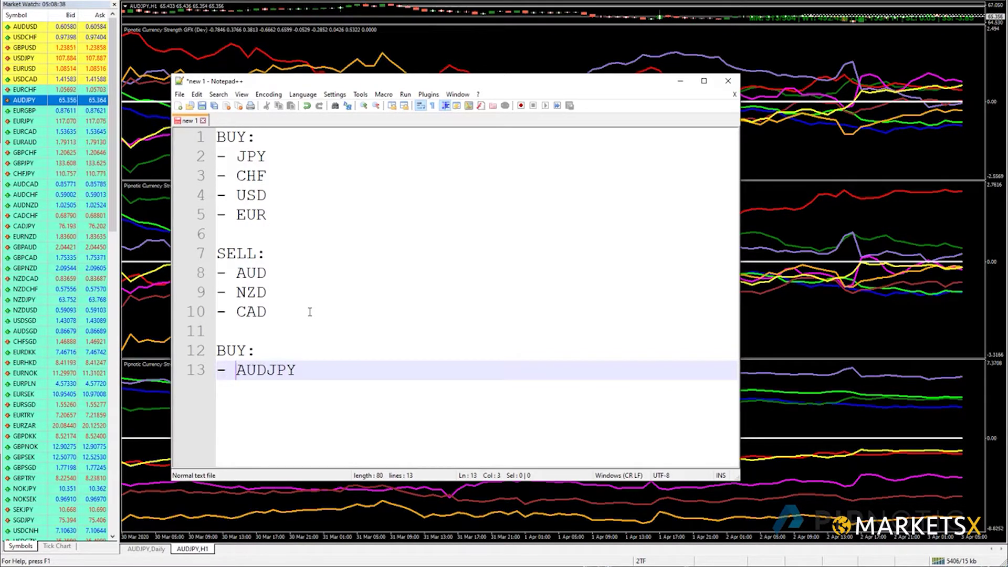
Add the entry AUDCHF and another empty dash line below AUDJPY, and replace AUDCHF with USDCAD.
key(Return)
text(- )
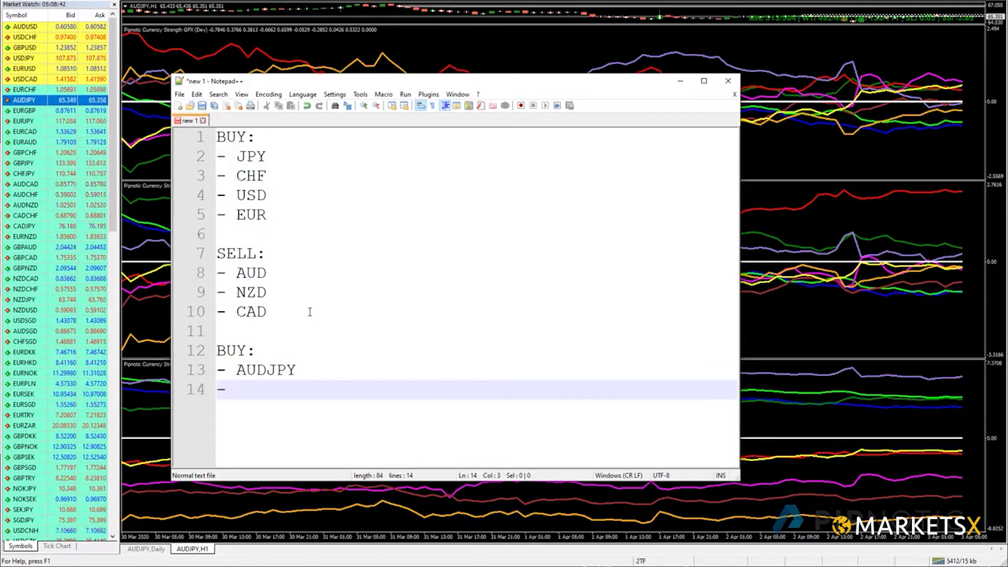
text(AUDCHF)
key(Return)
text(-)
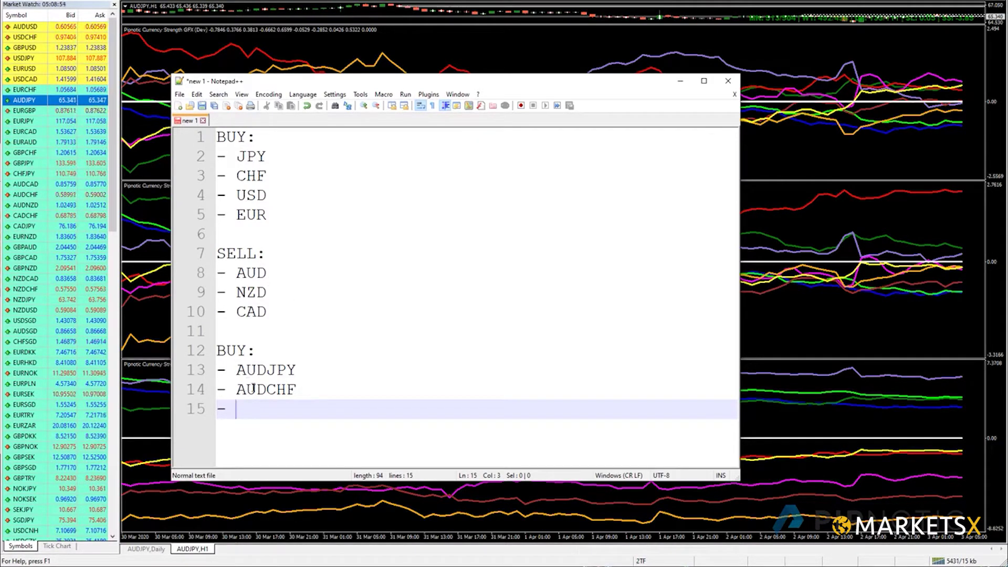
drag(297, 390, 236, 389)
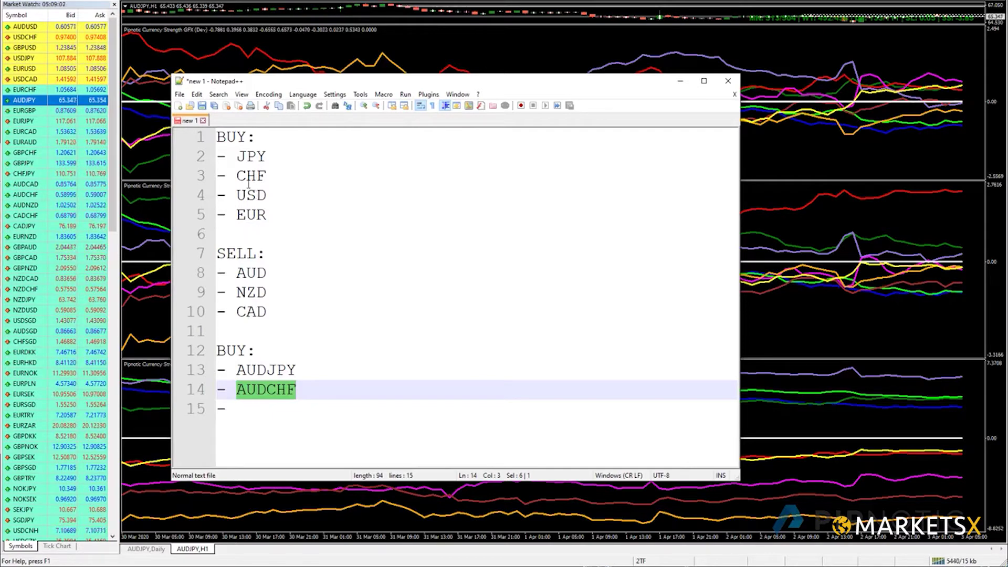
text(USDCAD)
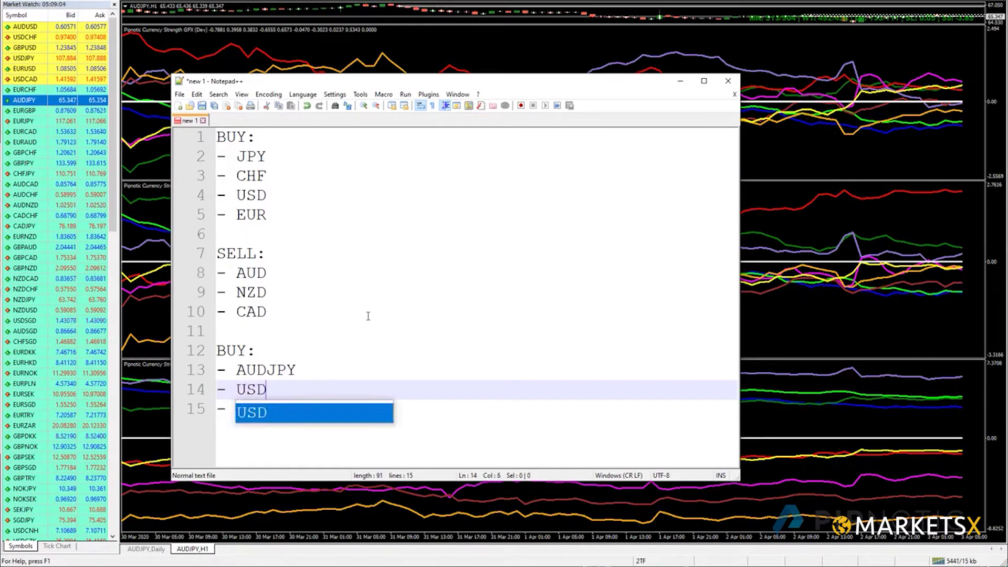
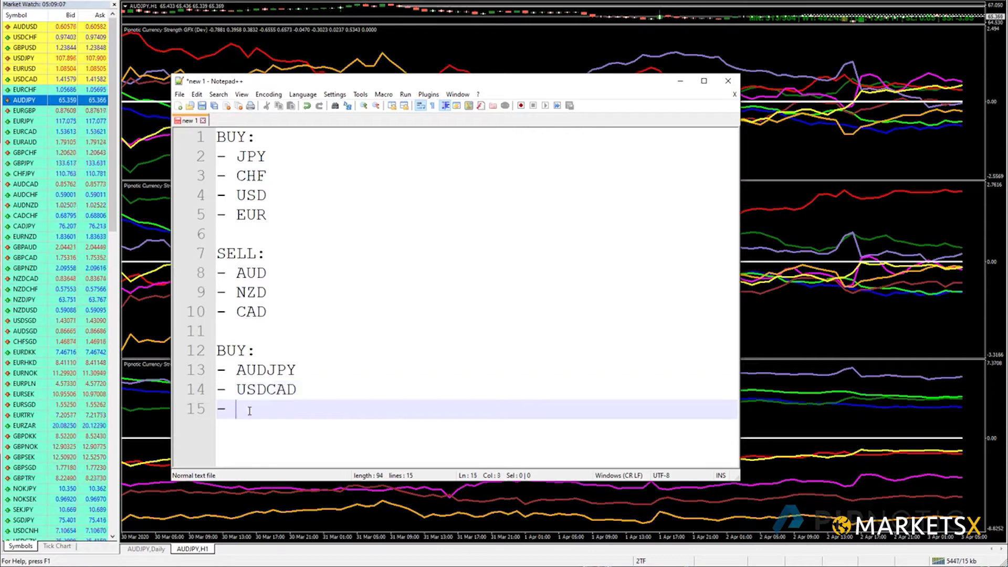
Replace the empty dash below USDCAD with a blank line and a "SELL:" heading followed by a new dash line.
key(Return)
text(SELL)
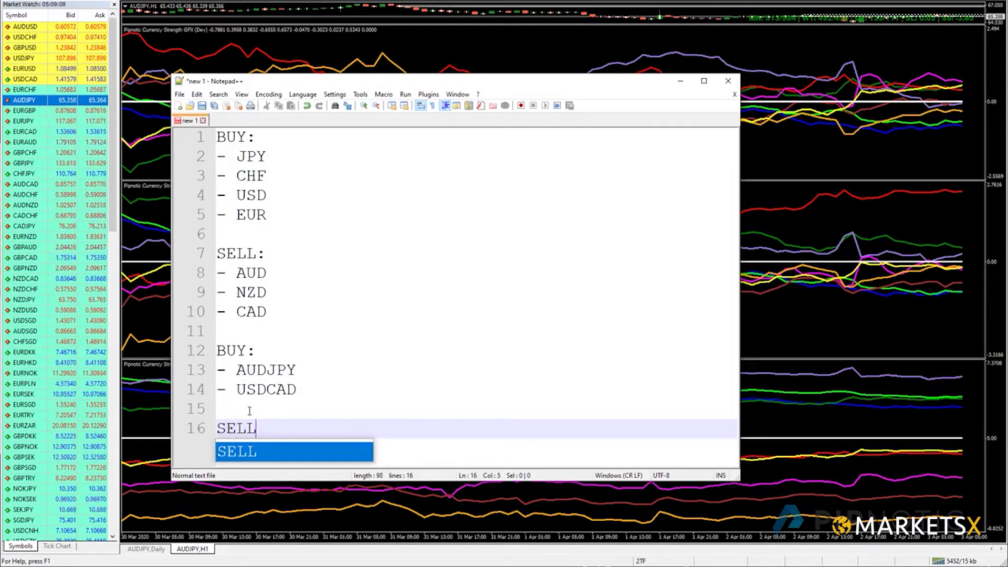
click(506, 284)
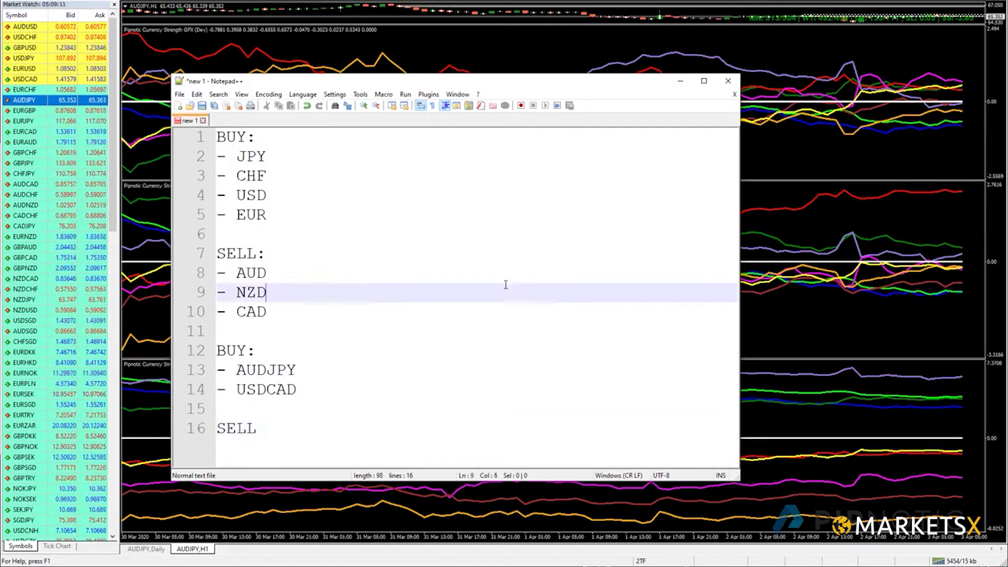
ctrl+scroll(505, 285, down, 3)
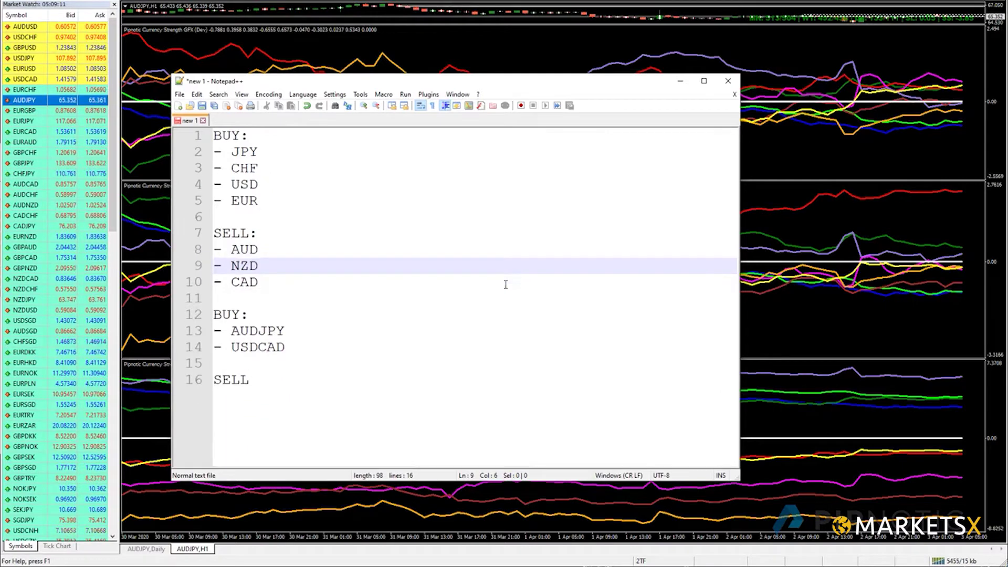
click(256, 372)
text(:)
key(Return)
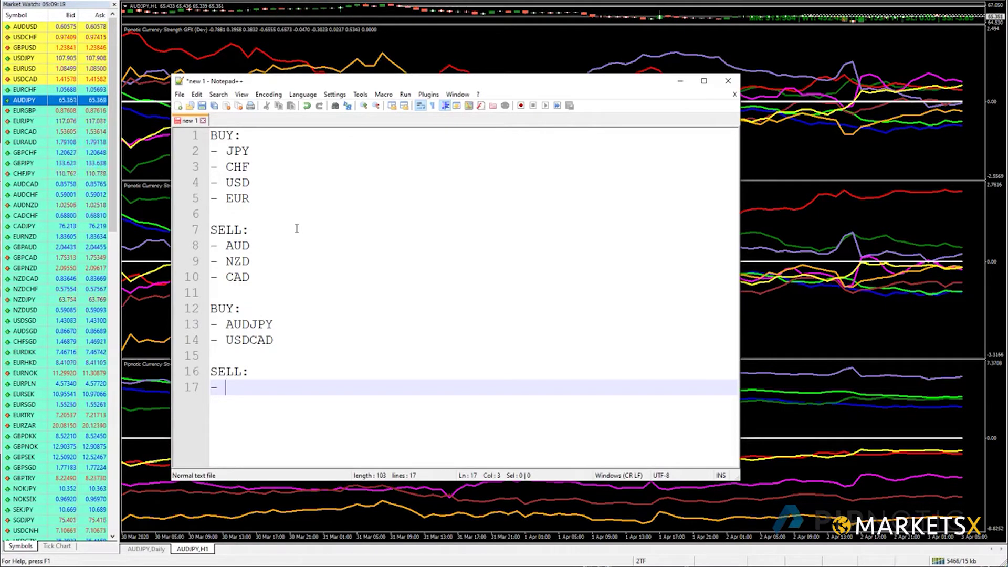
Move AUDJPY from the second BUY list to the empty dash line under the second SELL heading.
double_click(246, 324)
key(ctrl+x)
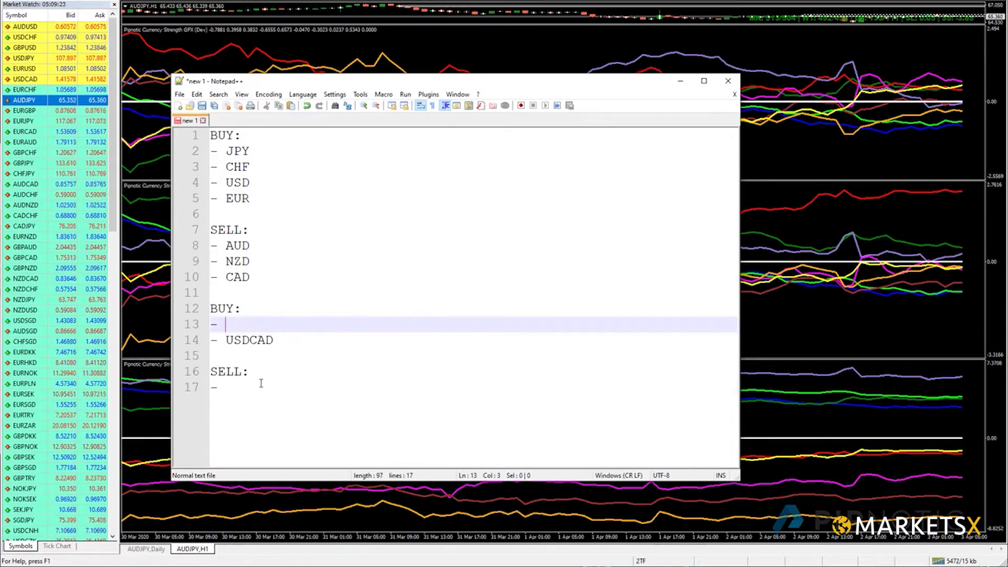
click(254, 386)
key(ctrl+v)
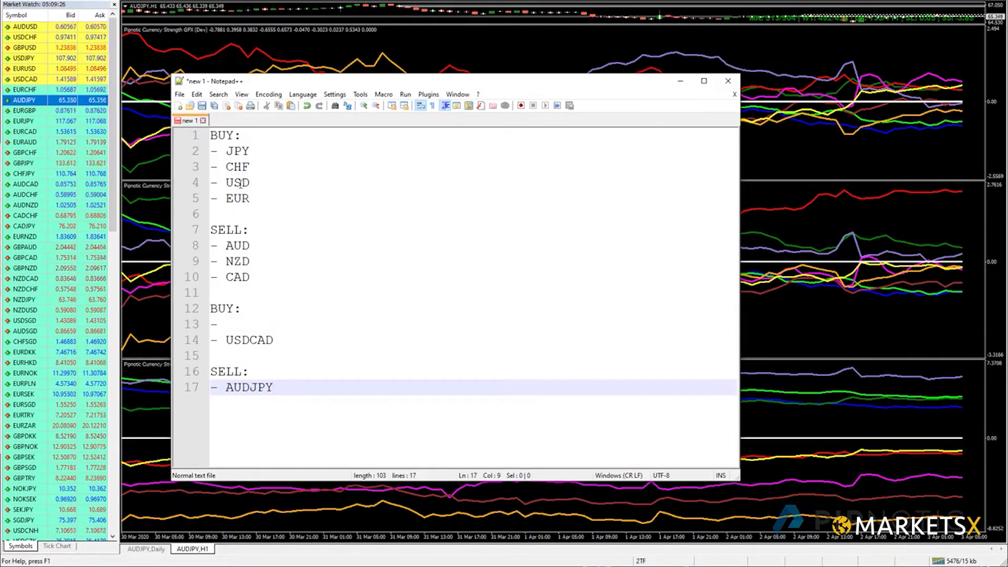
Fill the empty dash under the second BUY heading with EURAUD, and add NZDUSD and EURCAD below AUDJPY in the second SELL list.
click(239, 323)
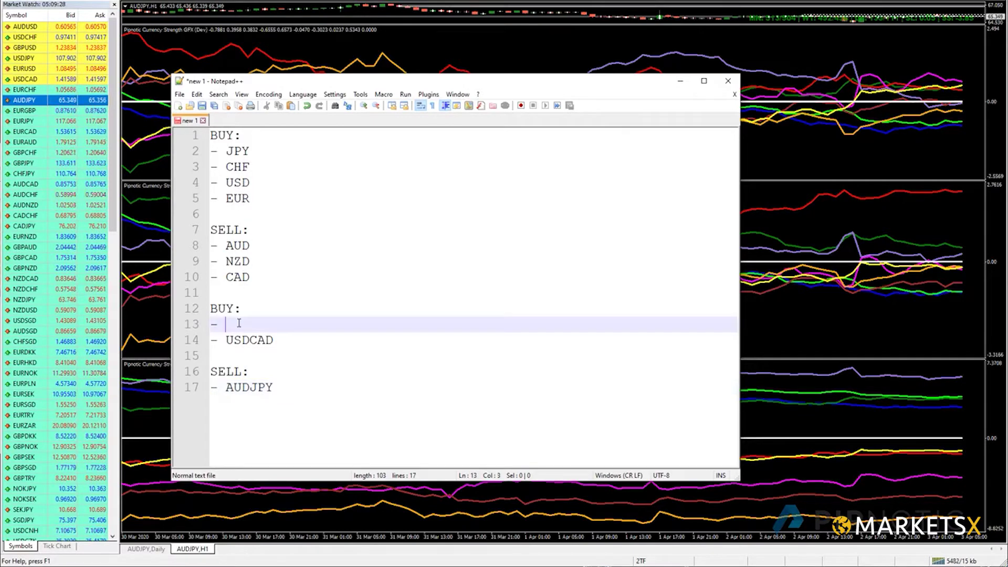
text(EURAUD)
click(229, 409)
key(Return)
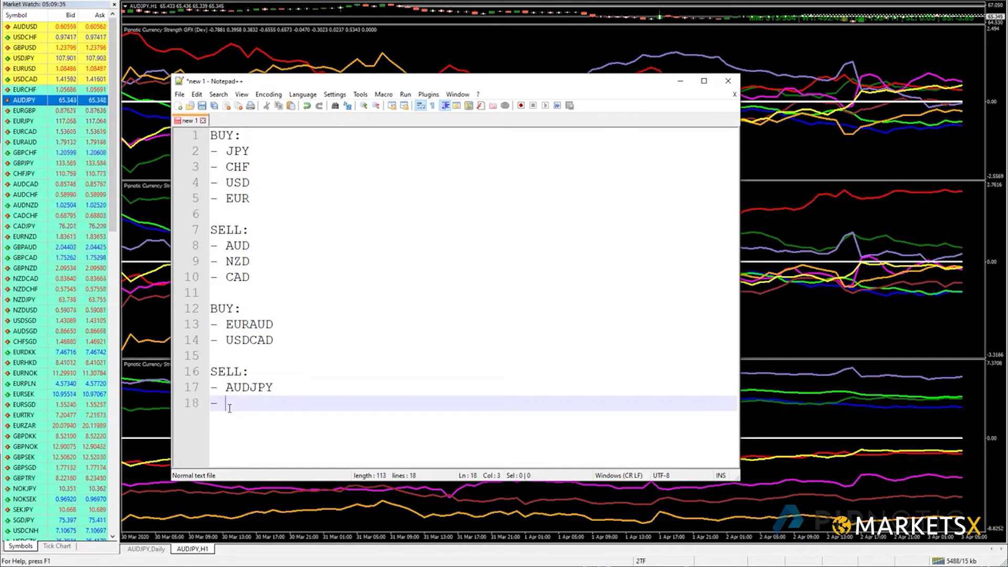
text(- NZ)
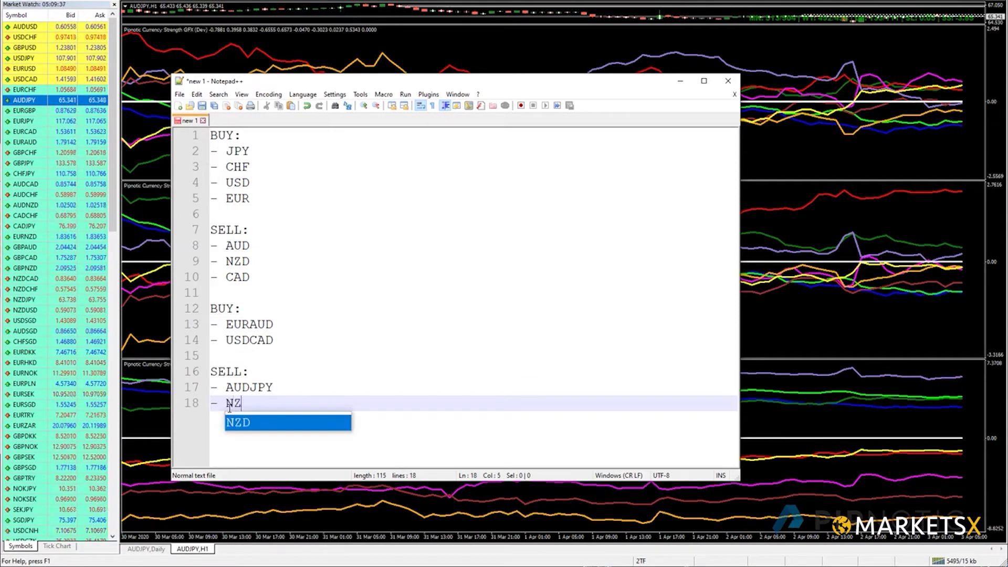
text(DUSD)
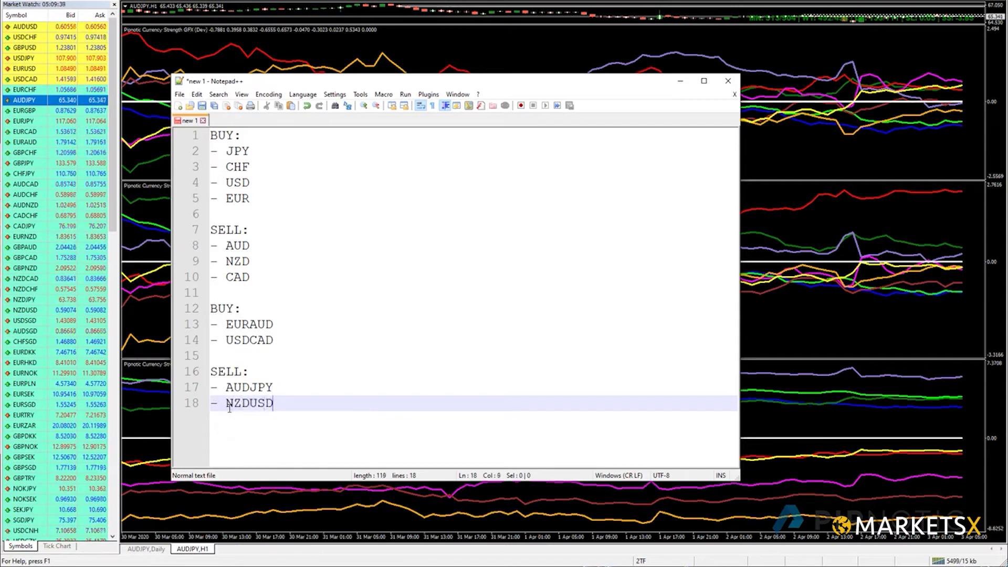
key(Return)
text(- )
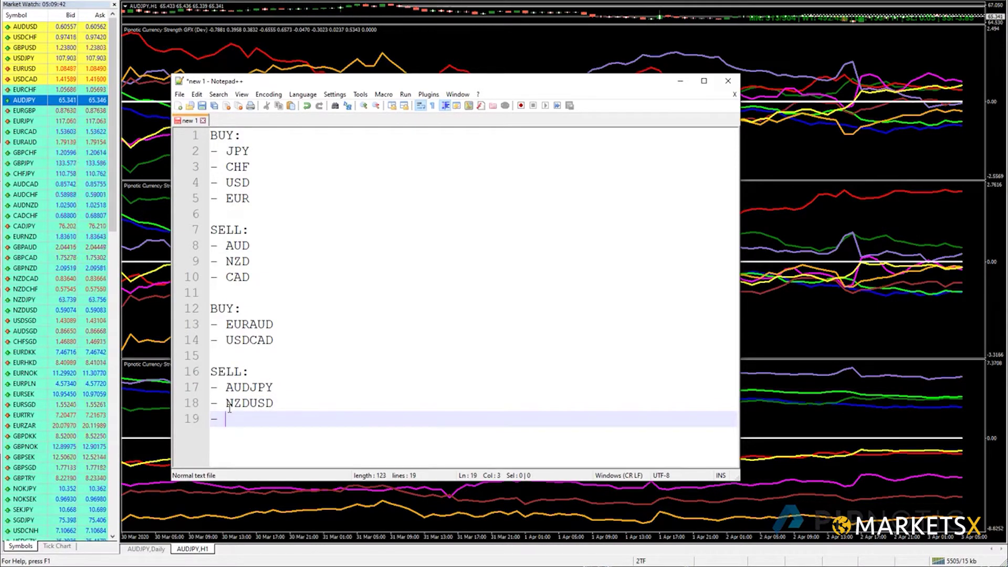
text(EURCAD)
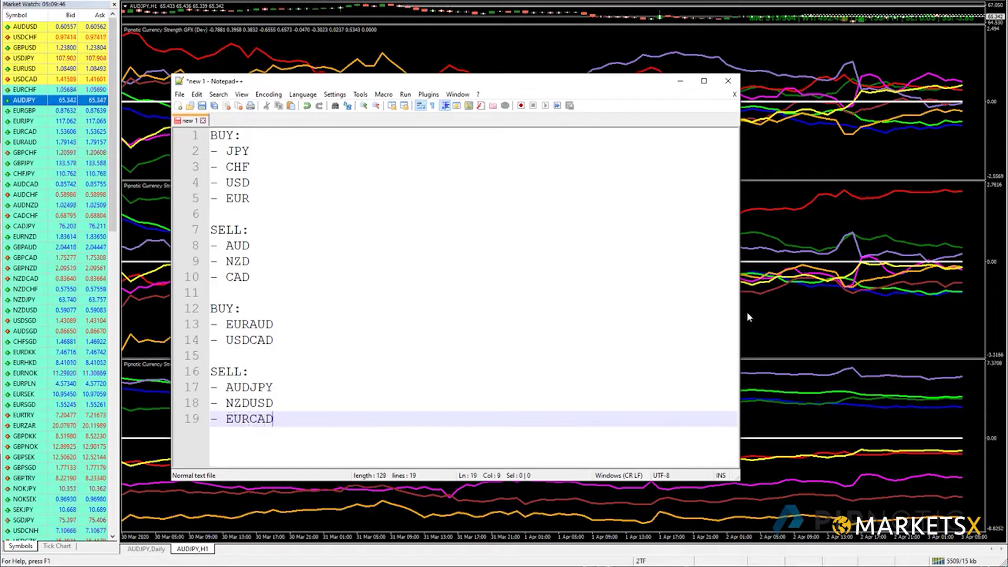
Narrow the notes window, move it aside so the charts are uncovered, and show the AUDJPY daily chart.
drag(725, 318, 338, 344)
drag(250, 87, 904, 19)
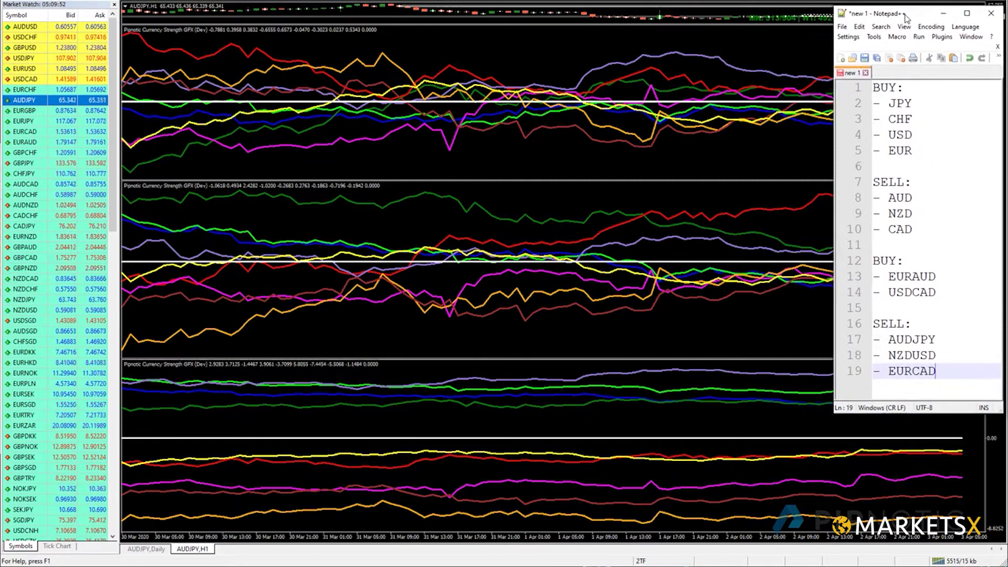
click(147, 549)
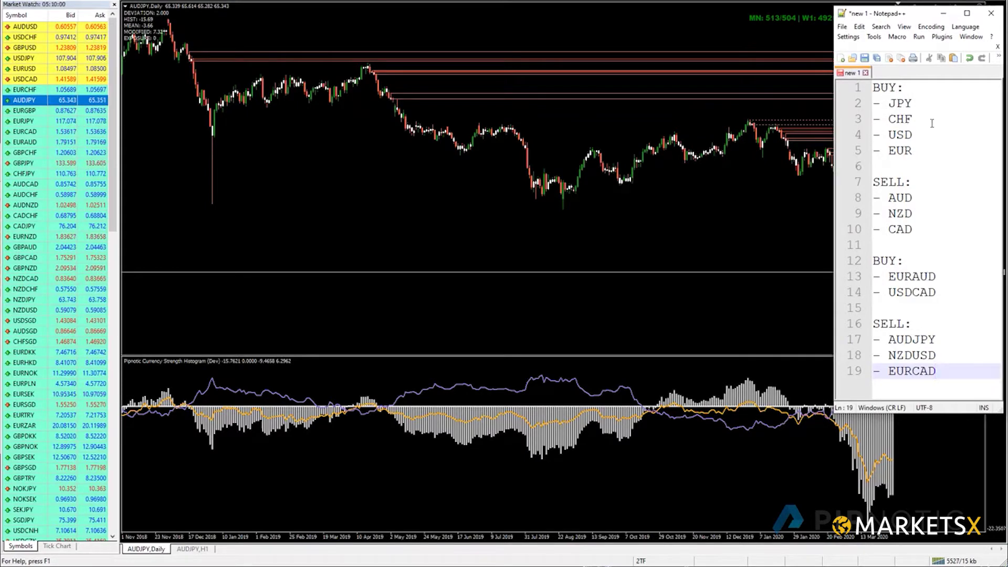
Load EURAUD from the symbol list into the daily chart and check it against the notes.
click(902, 151)
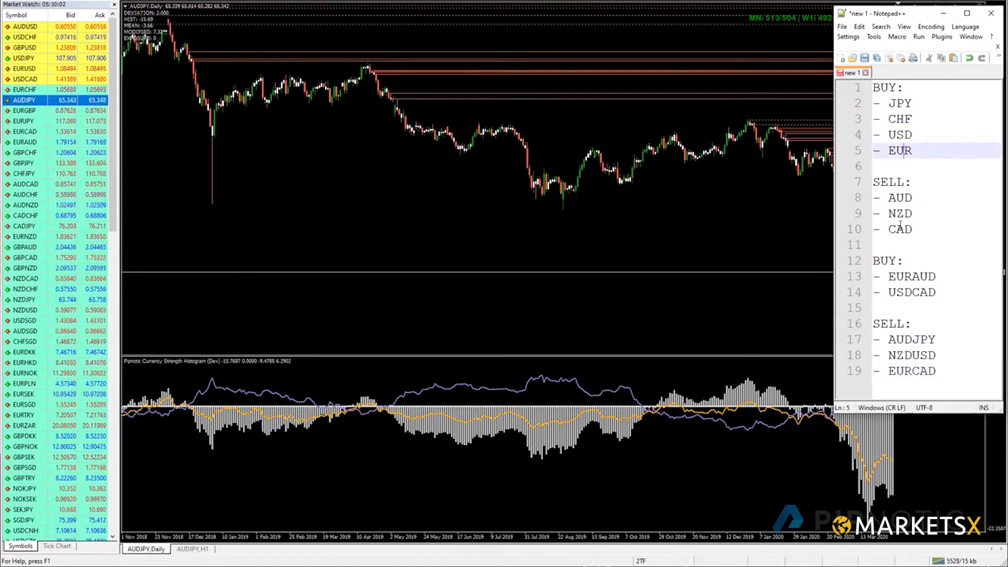
click(900, 198)
click(32, 122)
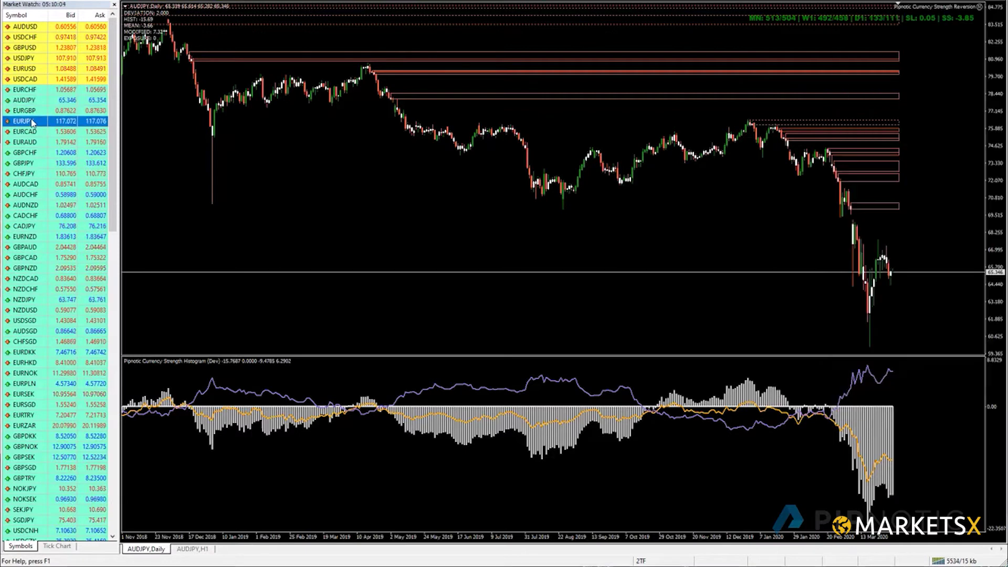
key(Down)
click(38, 143)
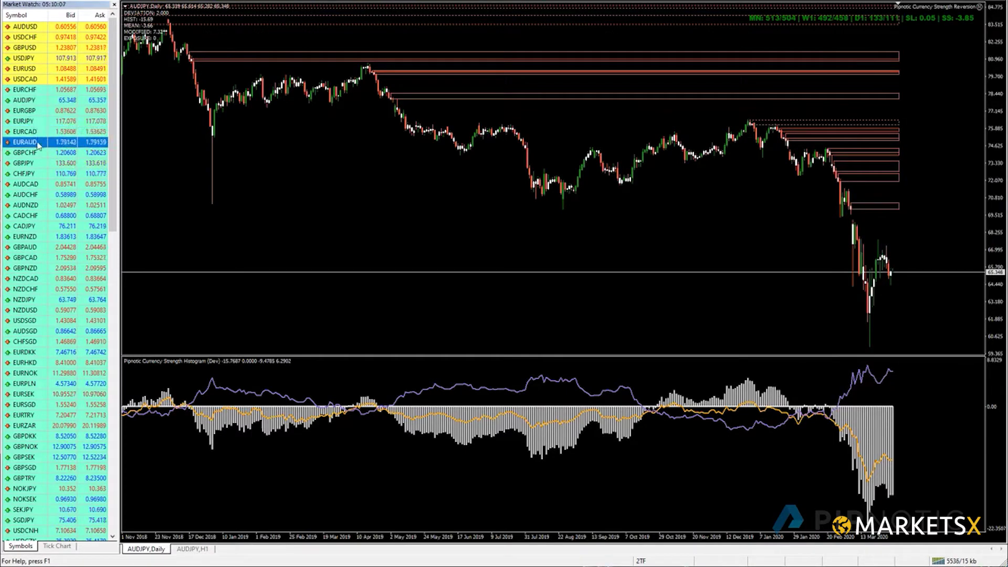
drag(292, 169, 326, 162)
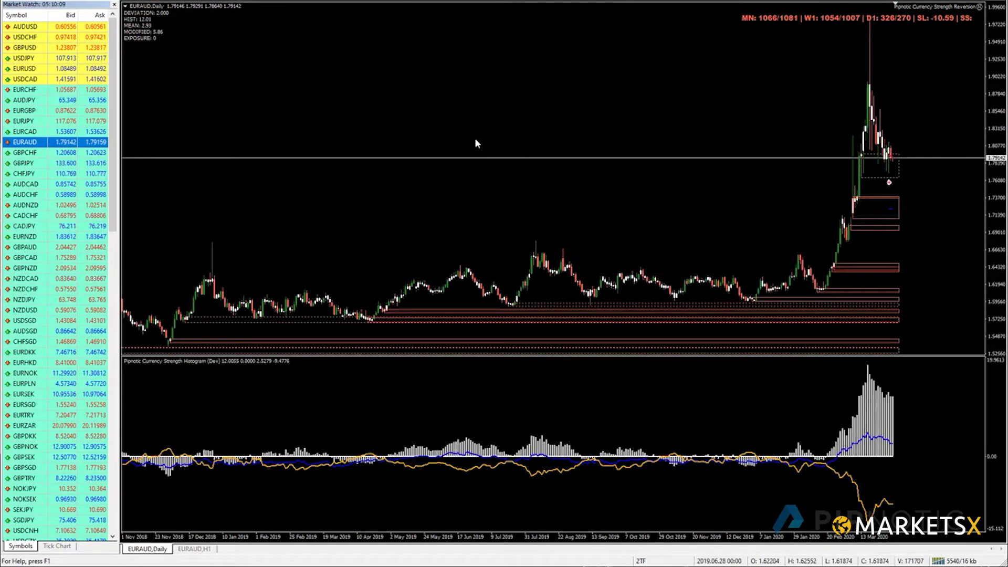
key(alt+Tab)
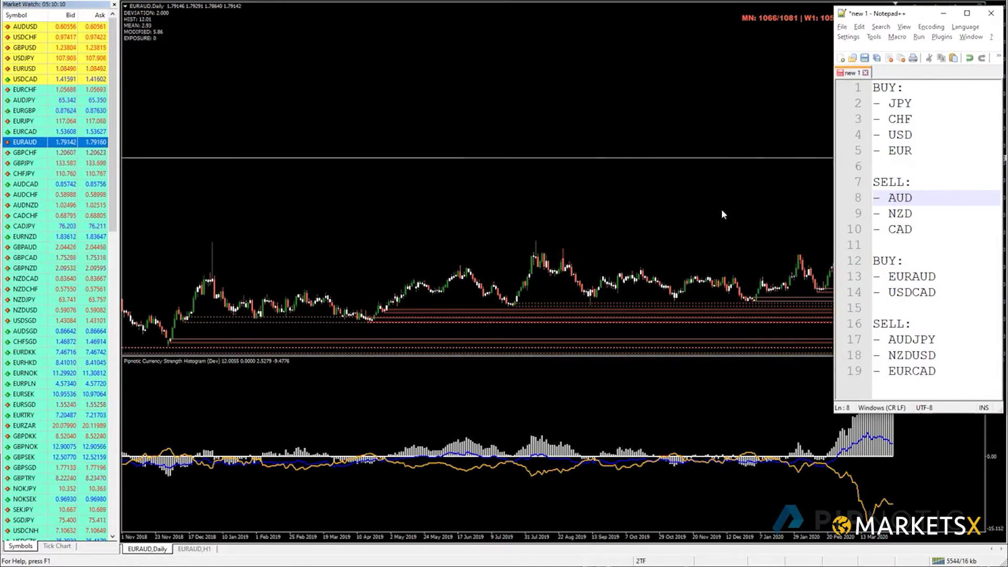
click(767, 181)
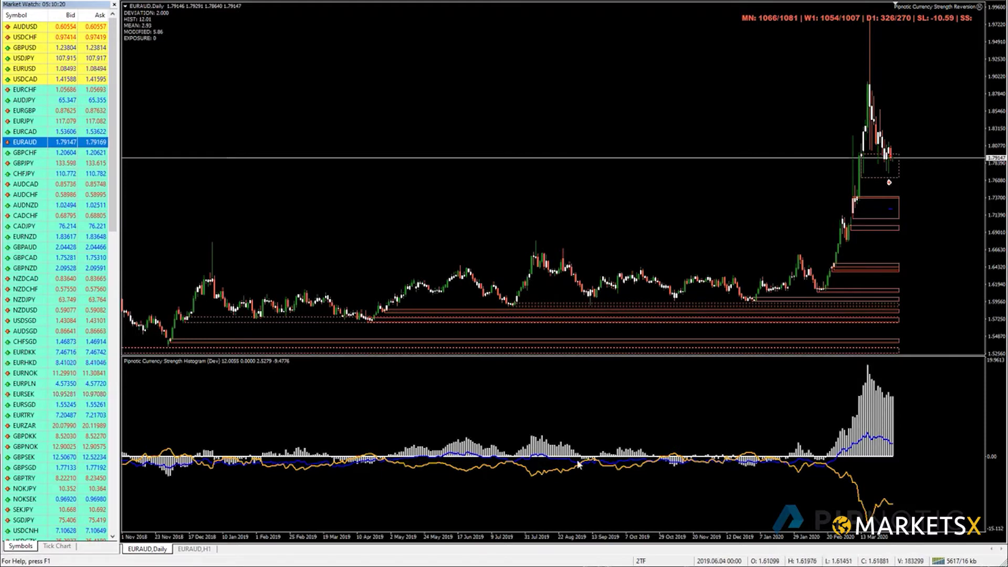
Draw a rectangle over the March 2020 zone on the EURAUD daily chart, about 1.73604 to 1.70867, and refresh the chart.
mouse_move(544, 450)
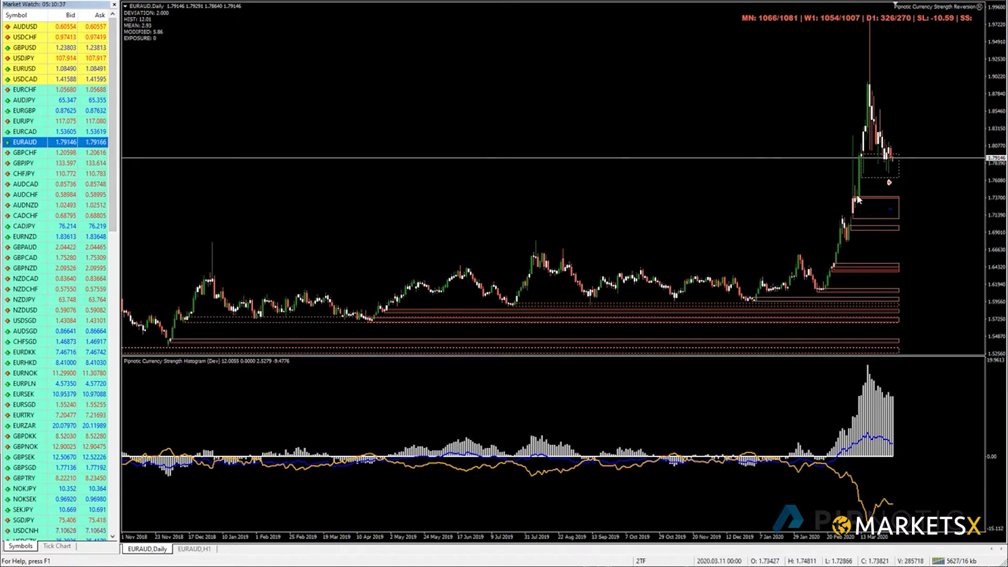
mouse_move(857, 199)
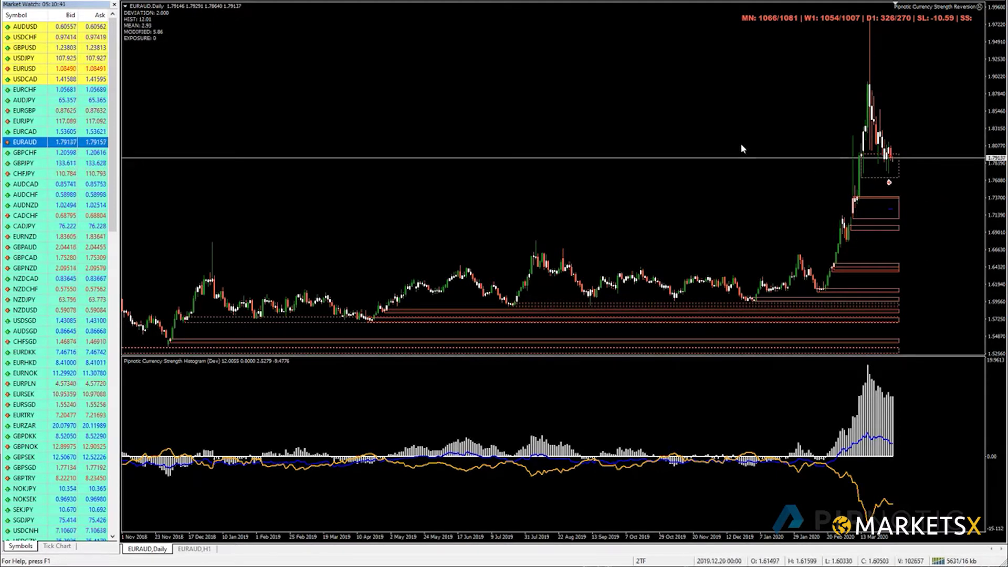
click(160, 0)
key(Escape)
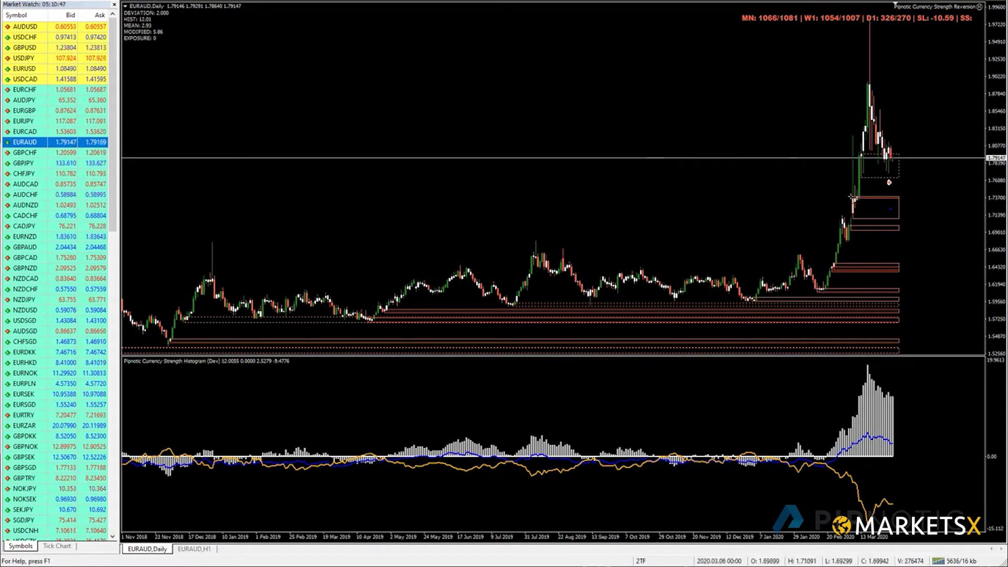
double_click(898, 217)
drag(899, 217, 914, 217)
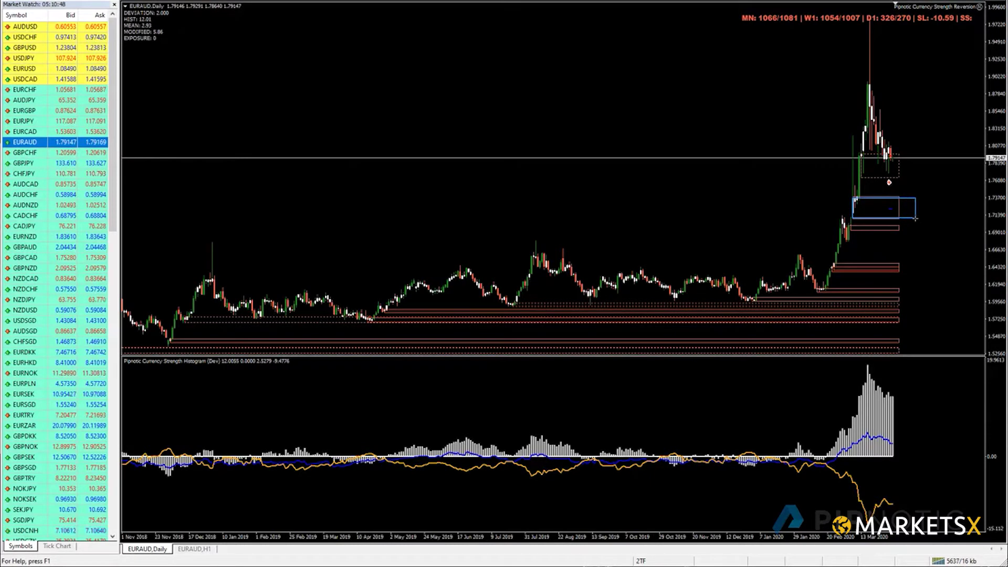
right_click(245, 81)
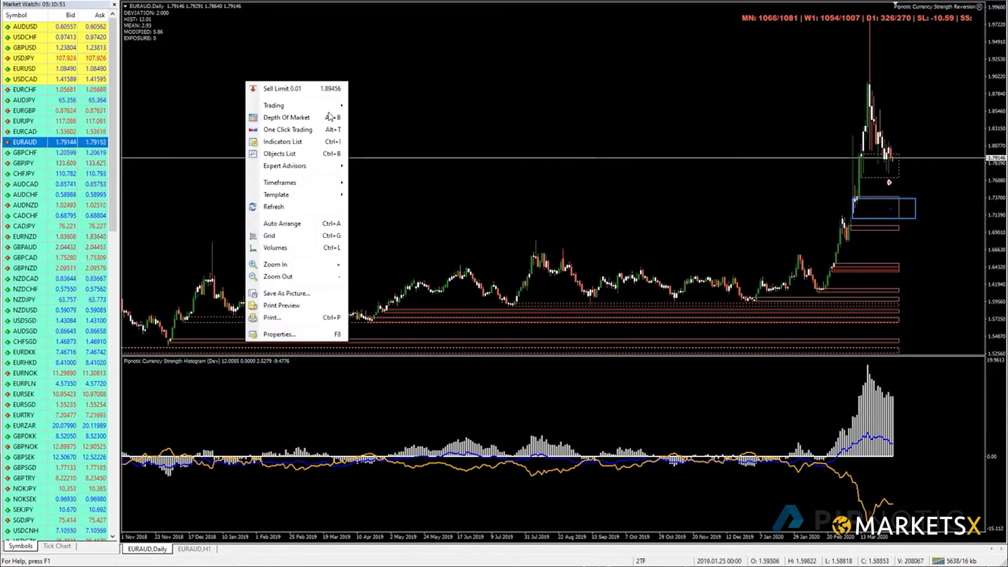
click(278, 207)
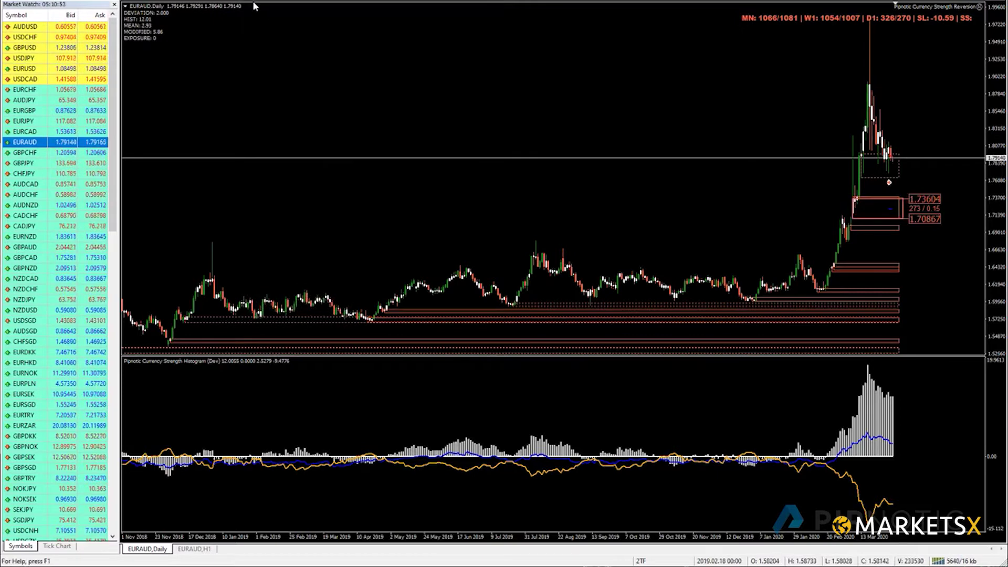
Switch the EURAUD chart to H4 and move the rectangle down to the 1.71003–1.67774 zone.
text(H4)
key(Return)
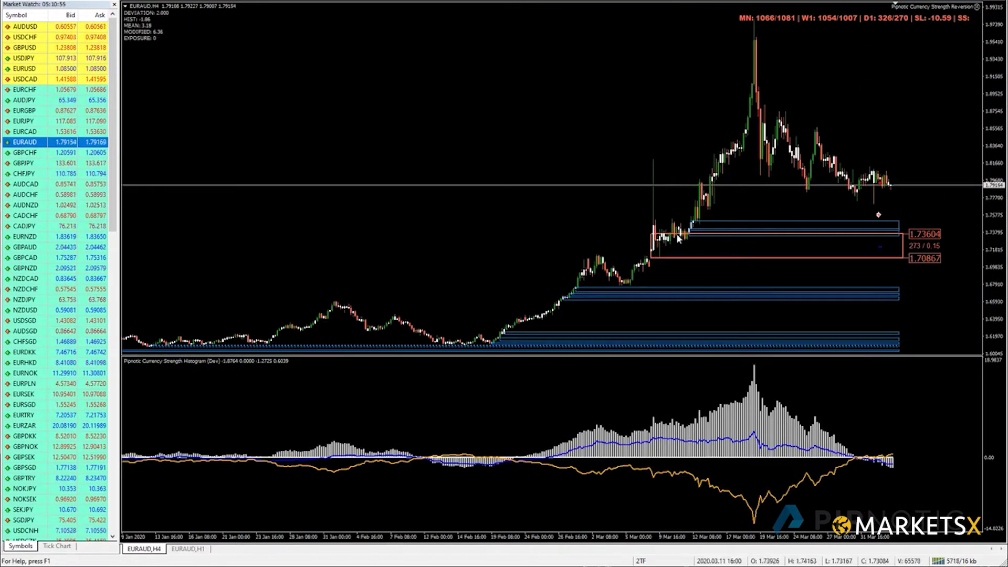
double_click(652, 234)
drag(651, 234, 639, 257)
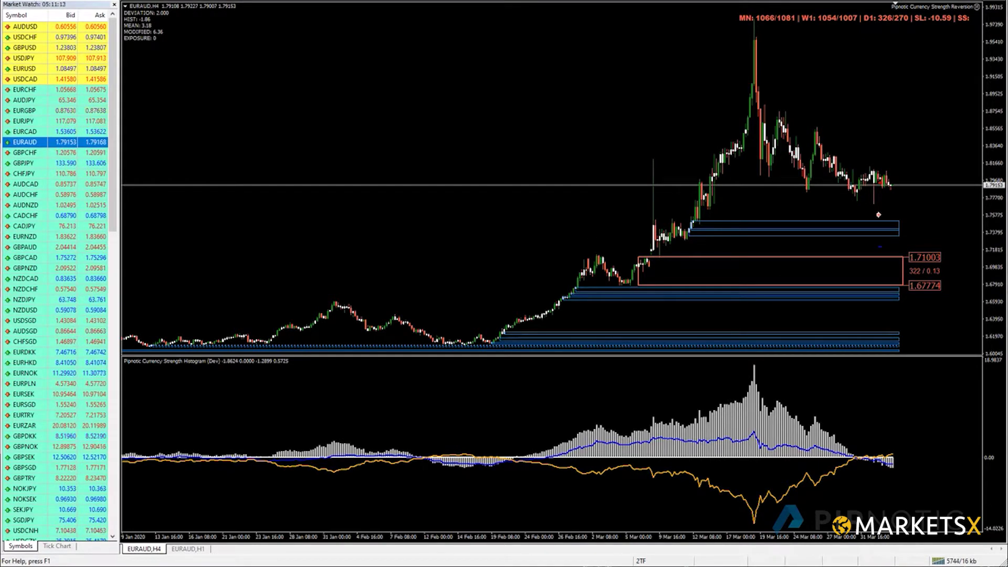
Check the notes for the next pair, load USDCAD into the chart, and view it on the daily and weekly timeframes.
key(alt+Tab)
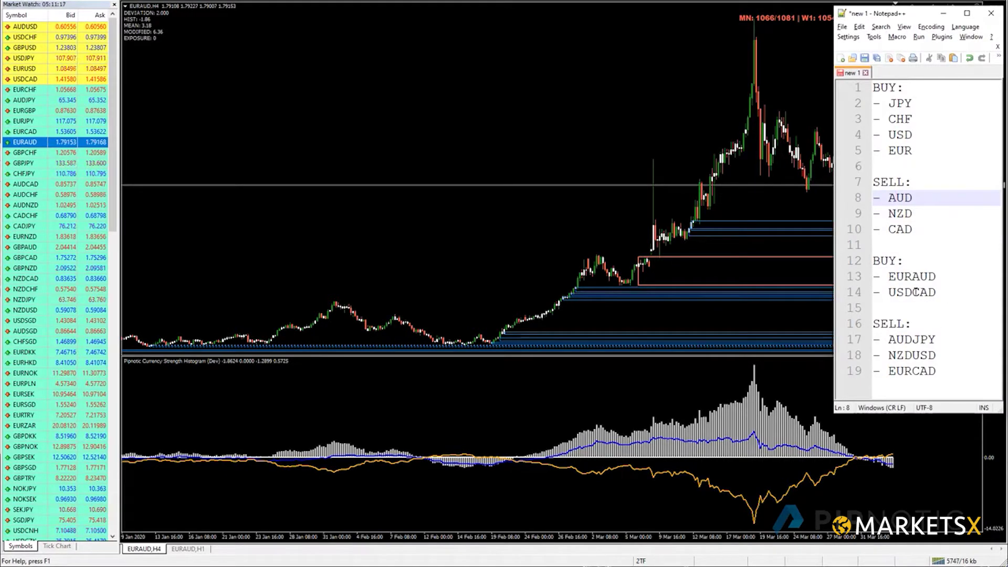
double_click(897, 135)
key(alt+Tab)
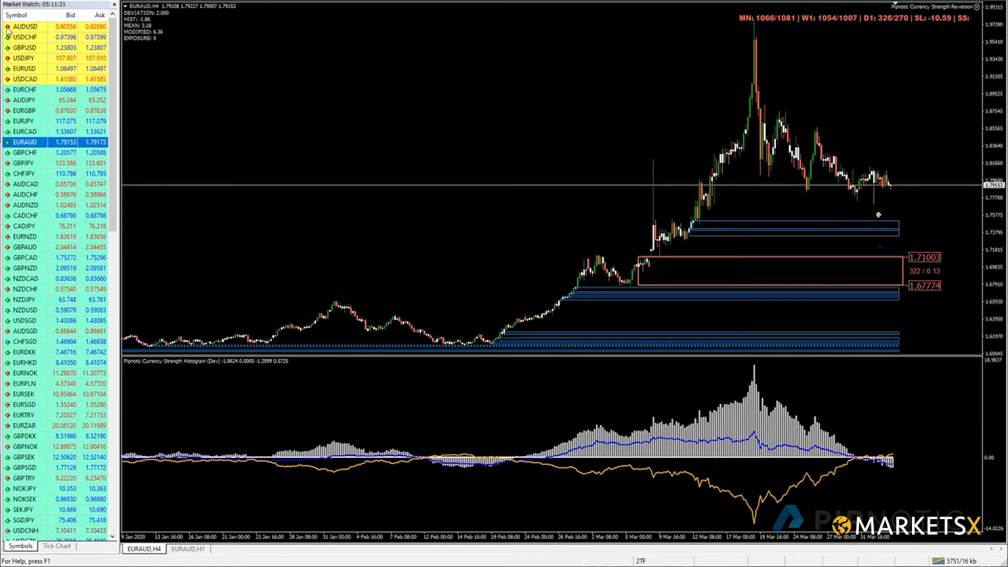
drag(32, 82, 318, 85)
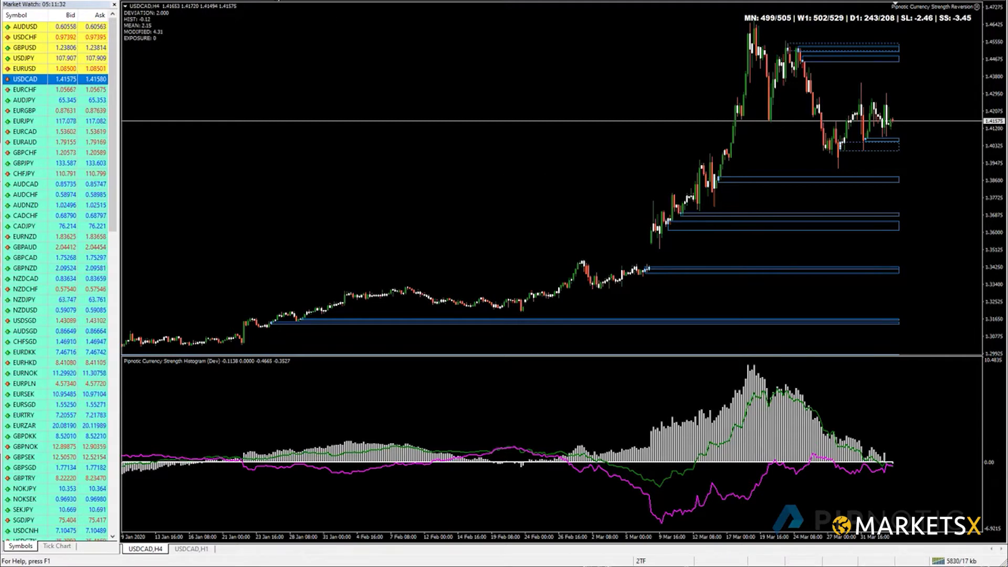
click(278, 2)
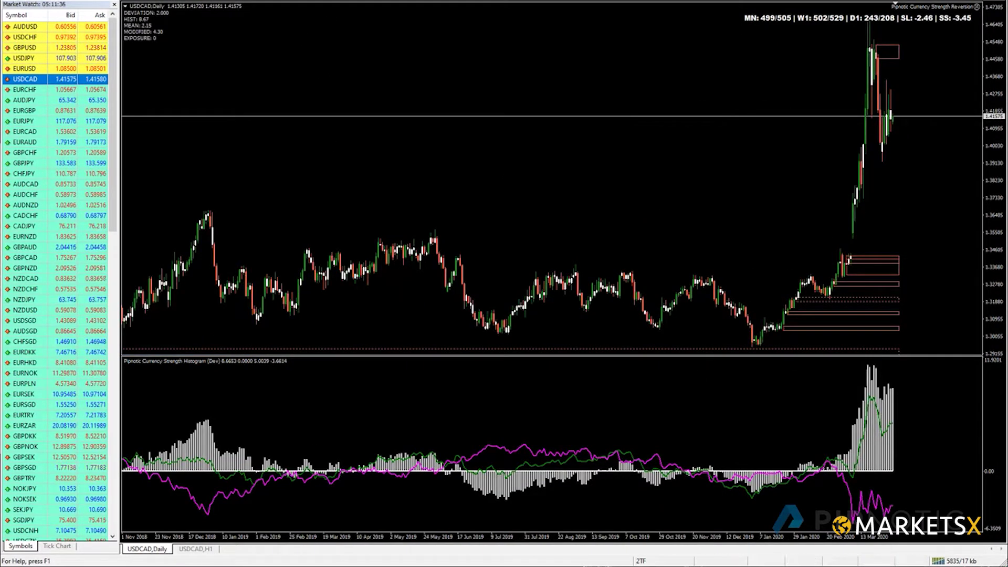
click(284, 1)
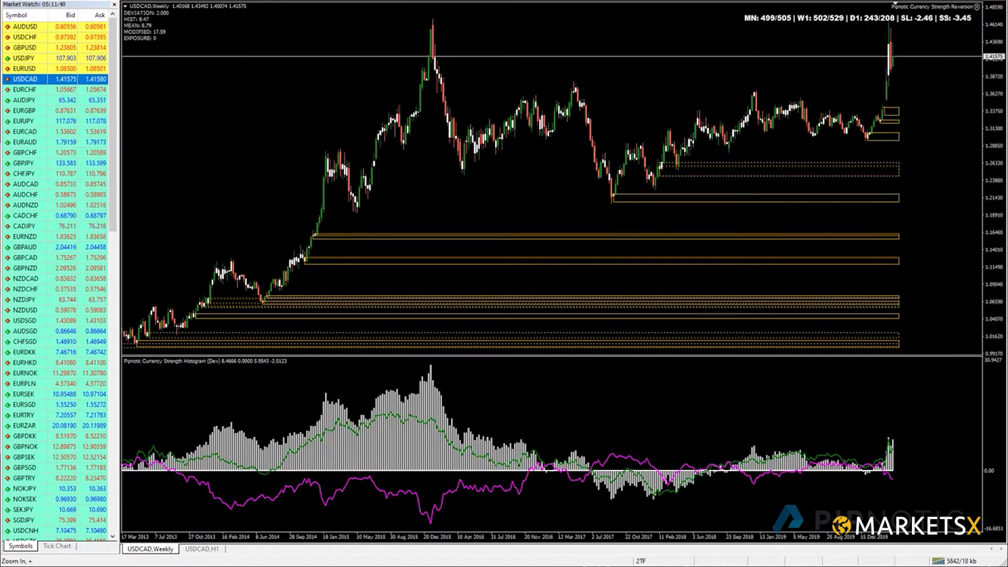
key(plus)
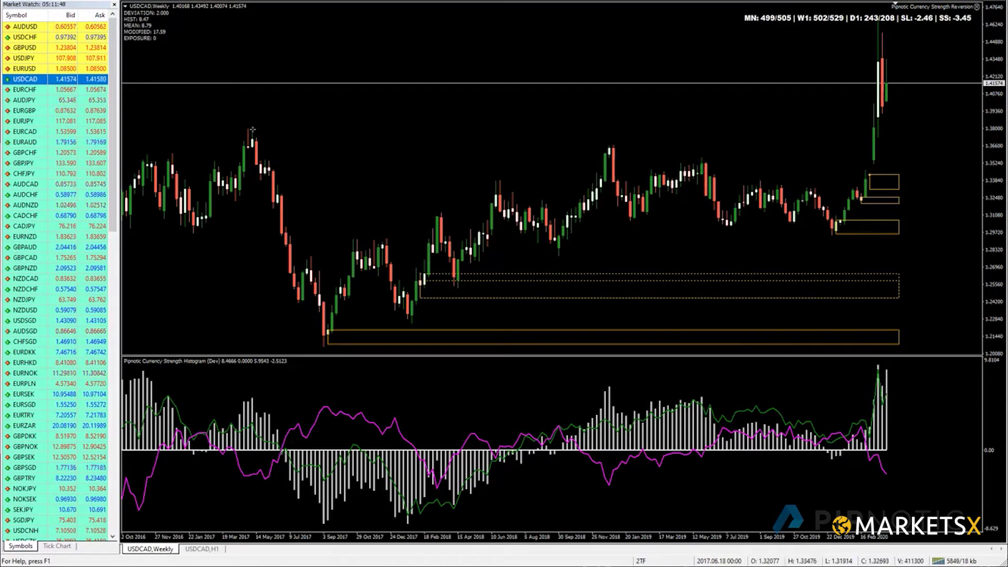
Draw a rectangle from the 2017 high across the USDCAD weekly chart and adjust it to span 1.35810 to 1.34350.
drag(244, 126, 280, 149)
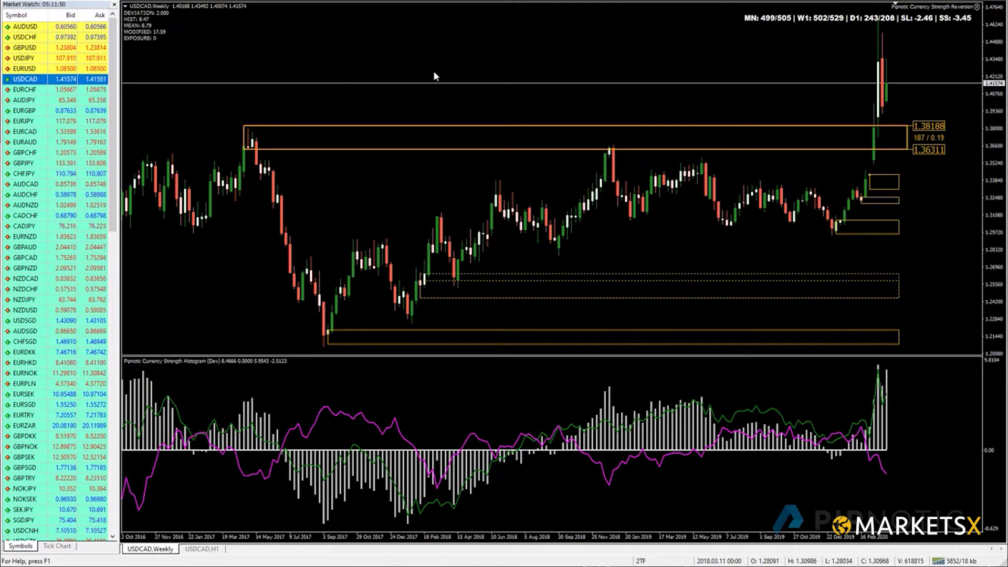
double_click(248, 150)
drag(248, 151, 261, 177)
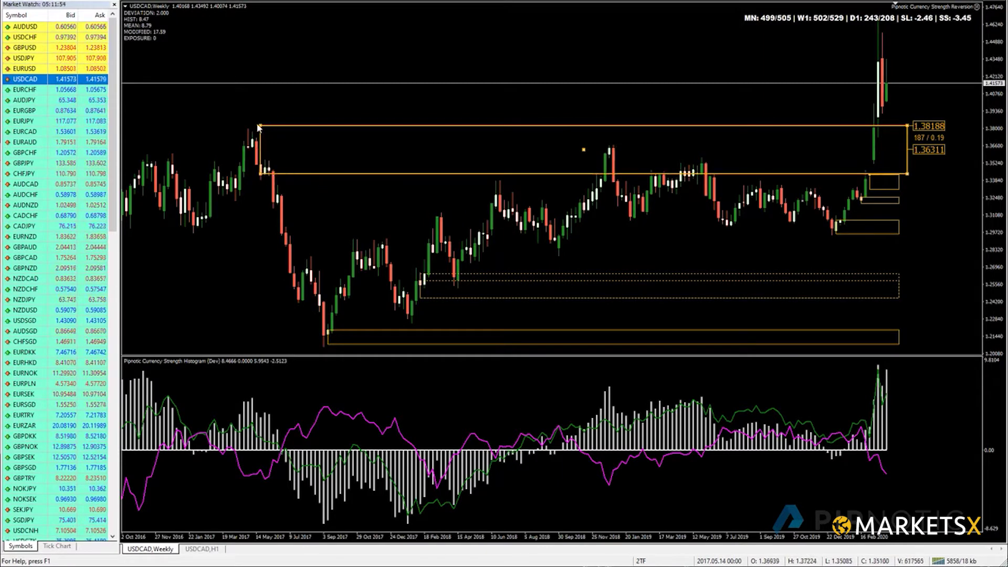
drag(264, 129, 258, 158)
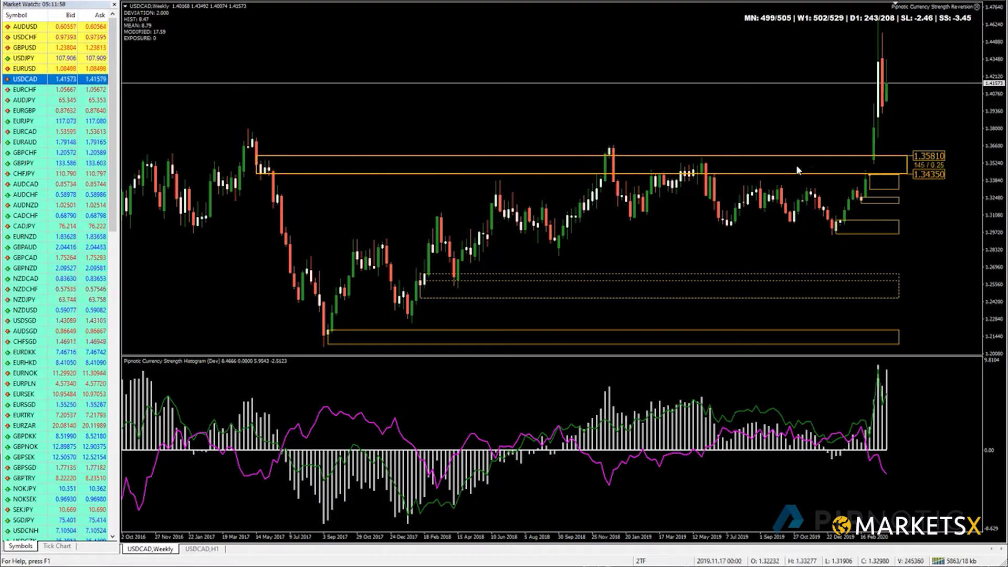
Move the USDCAD rectangle so it frames the two upper 2020 zones just below the recent price surge.
double_click(255, 154)
drag(255, 155, 861, 202)
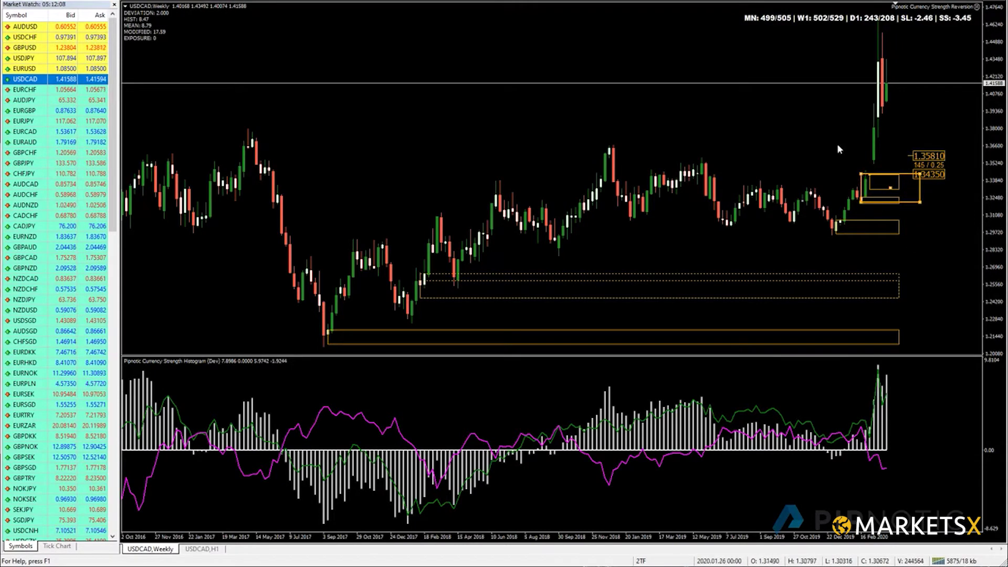
Add the price level ": 1.7100" after EURAUD in the second BUY list of the notes and return to the chart.
key(alt+Tab)
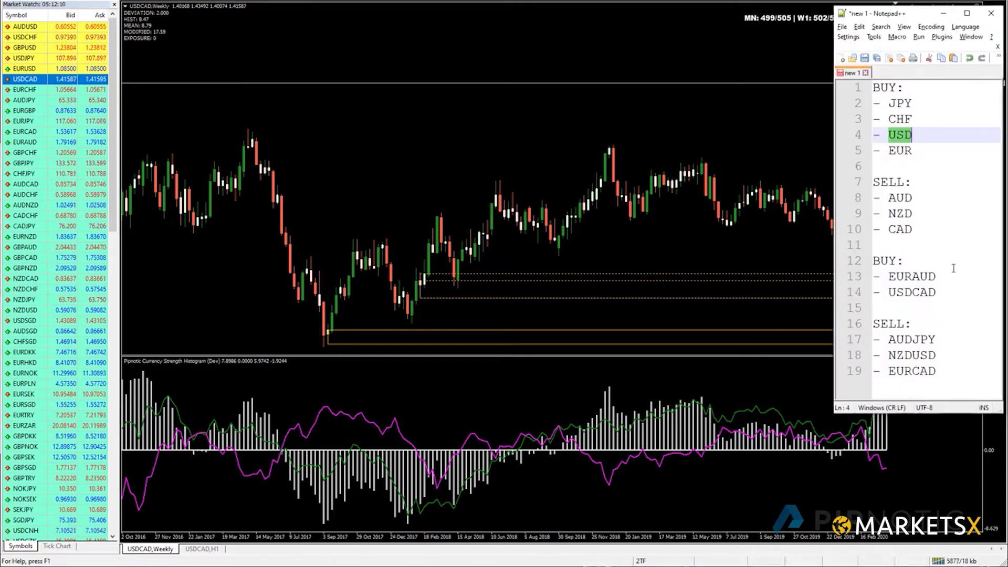
click(951, 273)
text(: 1.71)
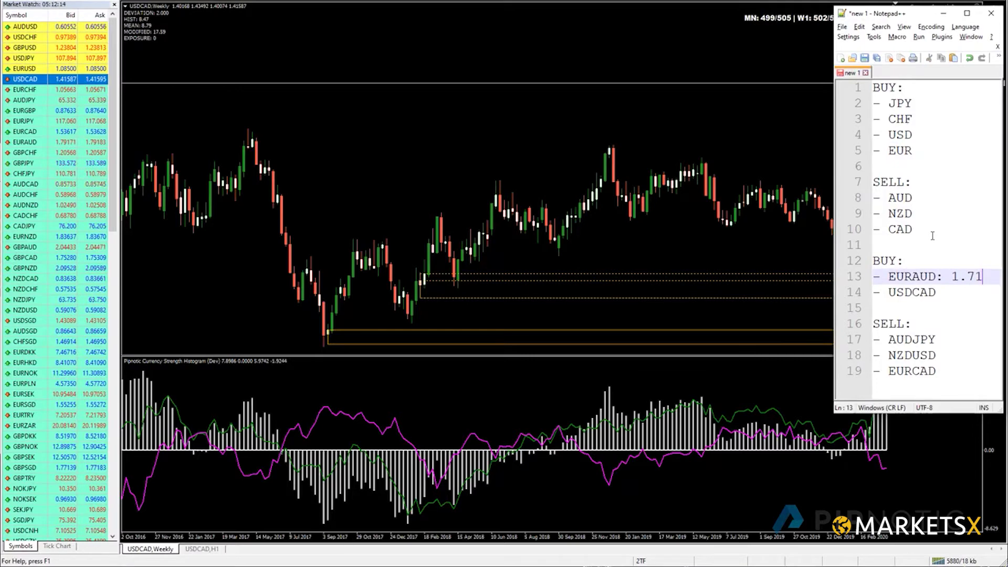
text(00)
click(557, 90)
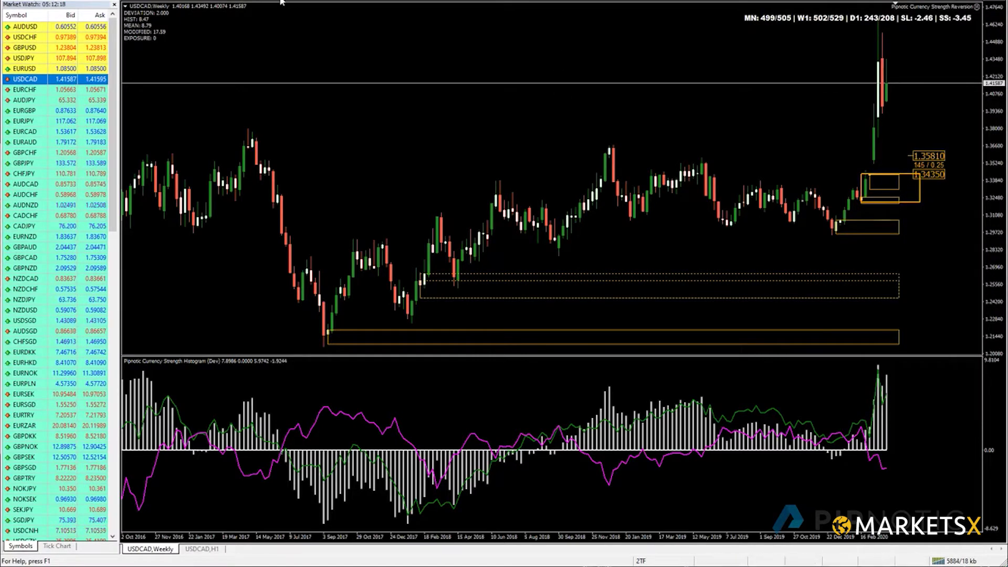
View USDCAD on the daily timeframe and remove the weekly rectangle framing the upper 2020 zones.
key(d)
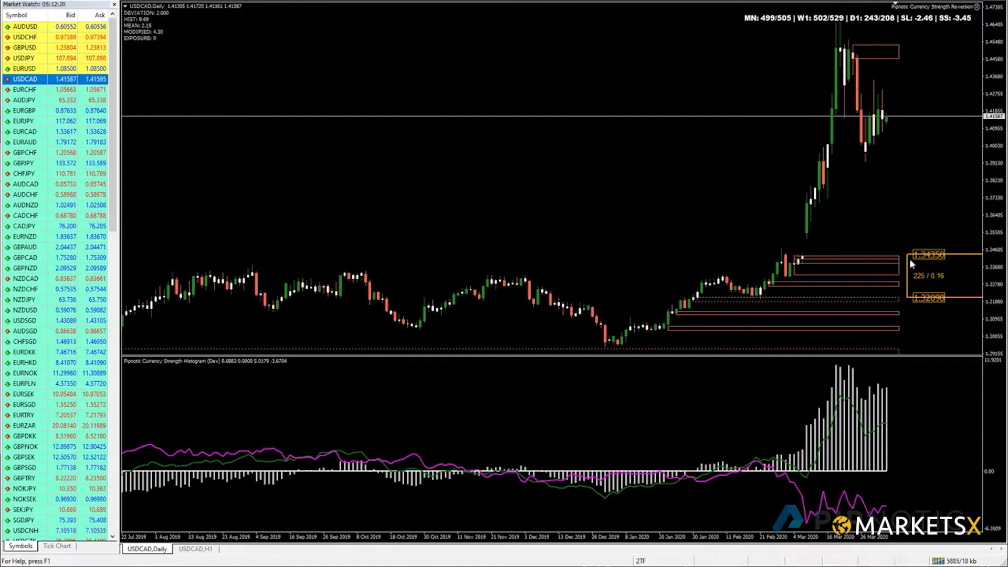
drag(910, 255, 929, 157)
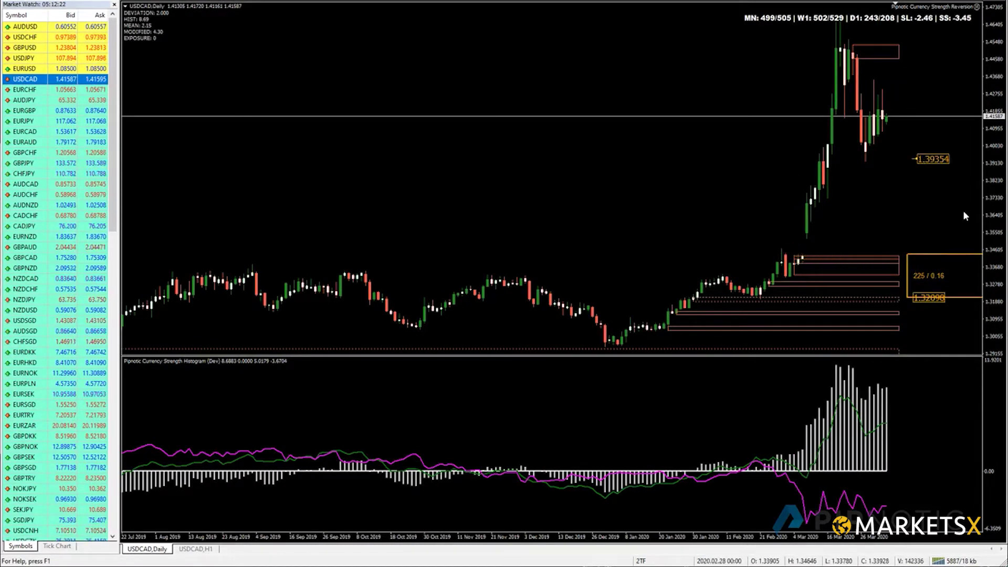
drag(906, 256, 786, 255)
right_click(566, 148)
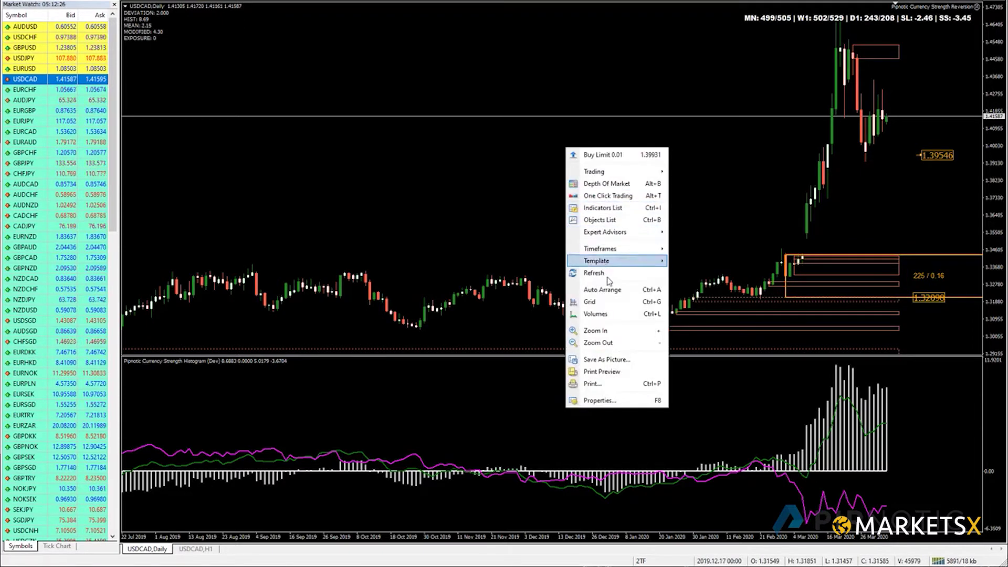
mouse_move(606, 266)
click(889, 295)
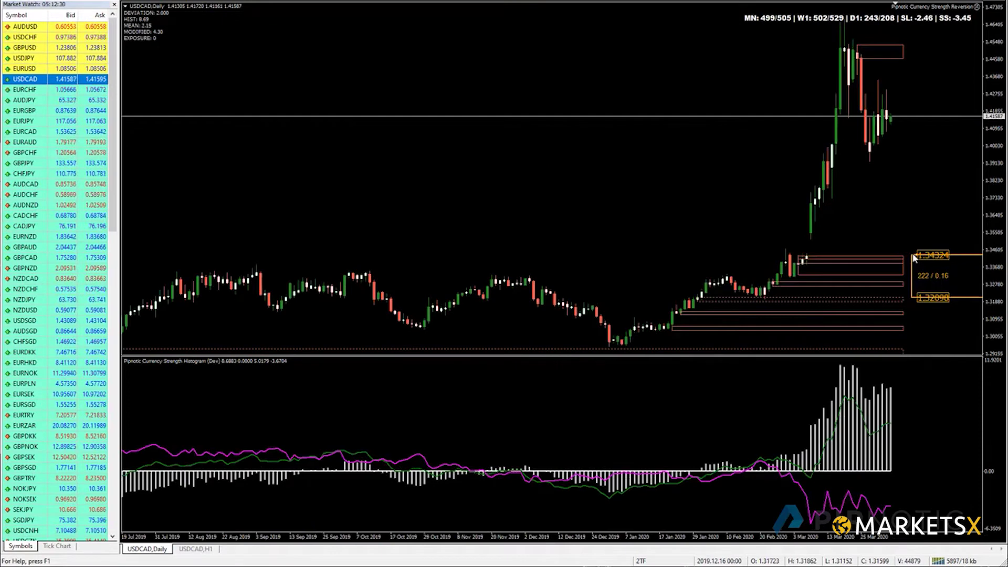
scroll(914, 256, down, 1)
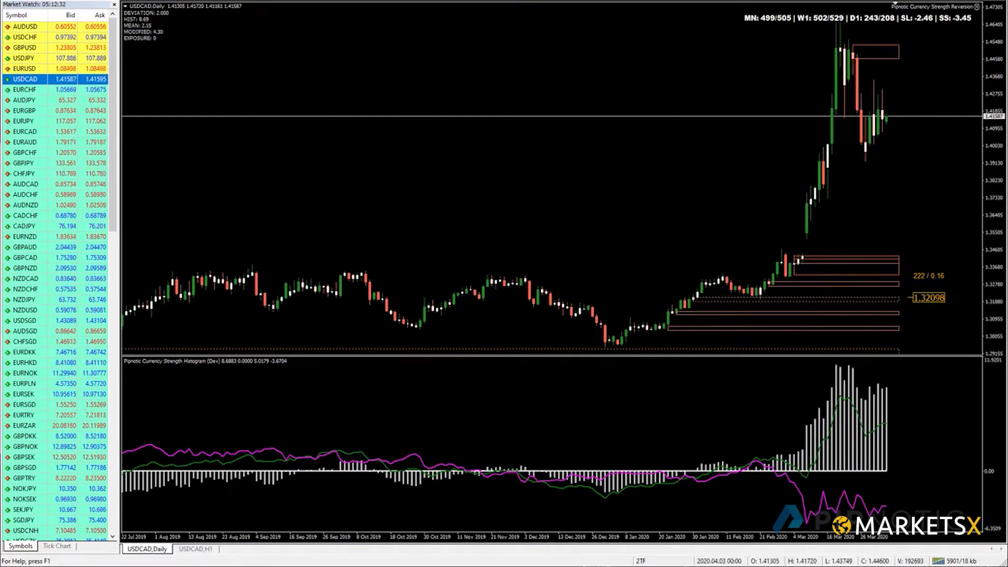
Draw a rectangle from 1.34354 to 1.33118 around the daily USDCAD zones just below the March 2020 gap.
drag(780, 255, 824, 279)
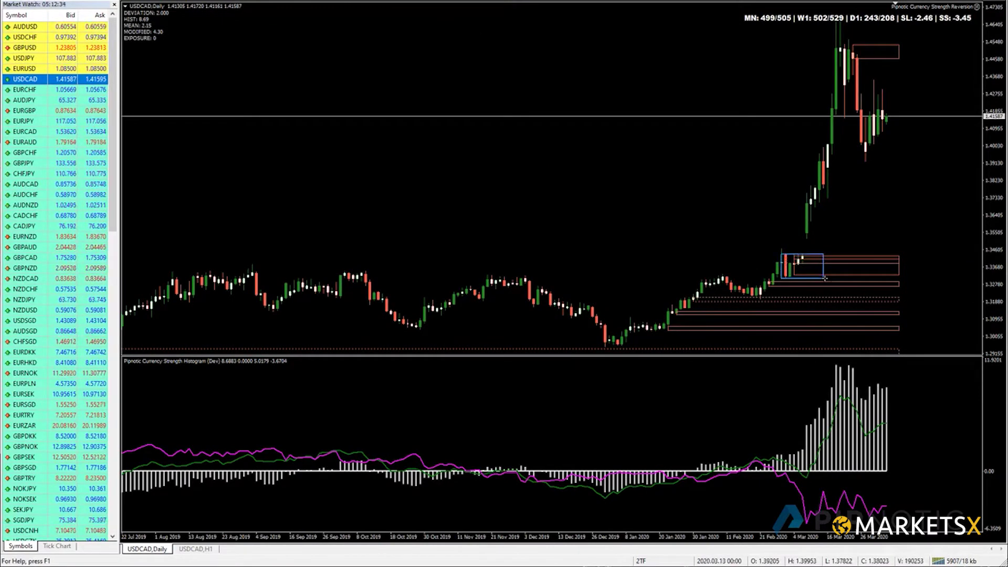
right_click(546, 160)
click(596, 284)
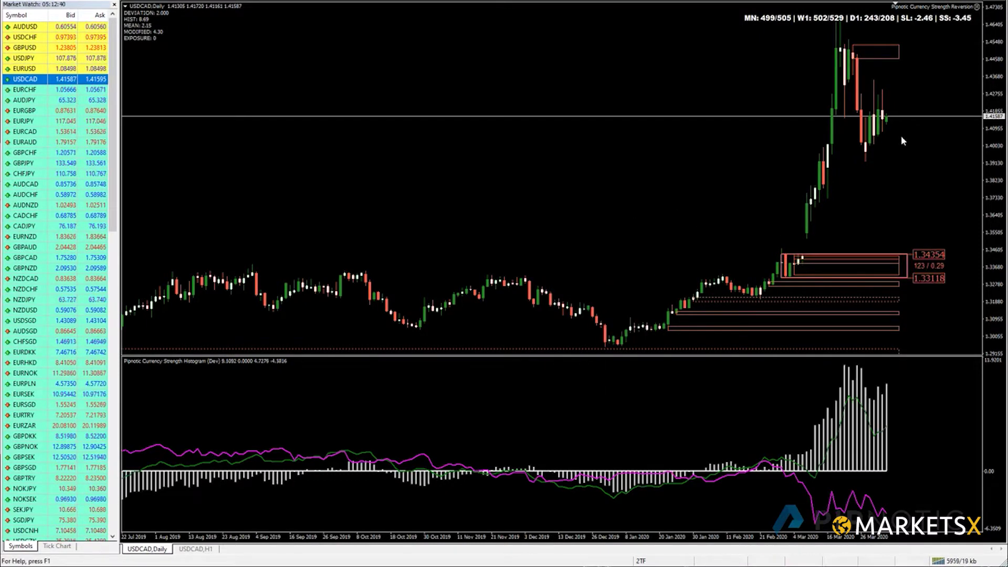
key(minus)
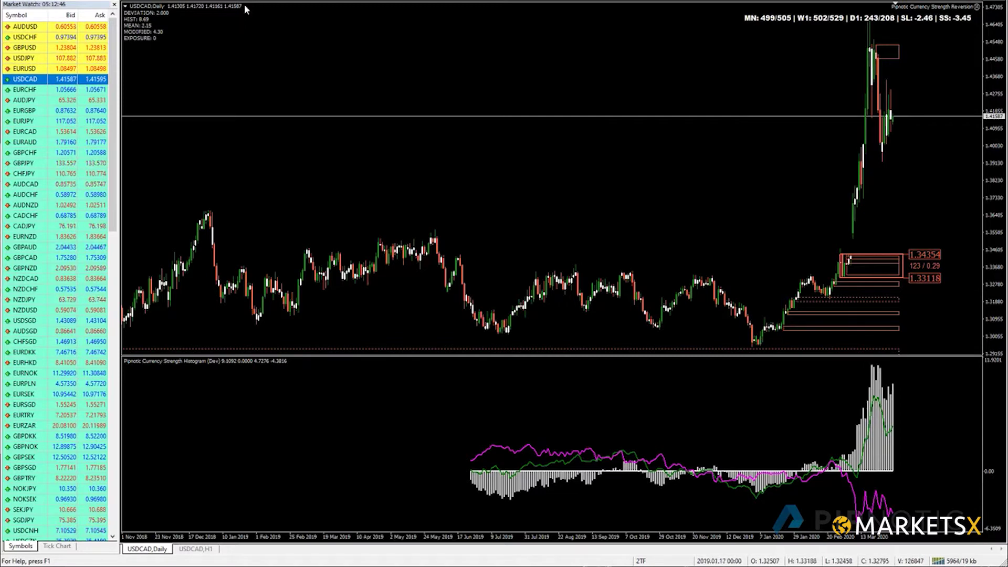
View USDCAD on the H4 timeframe and move the start of the rectangle to early March 2020.
key(4)
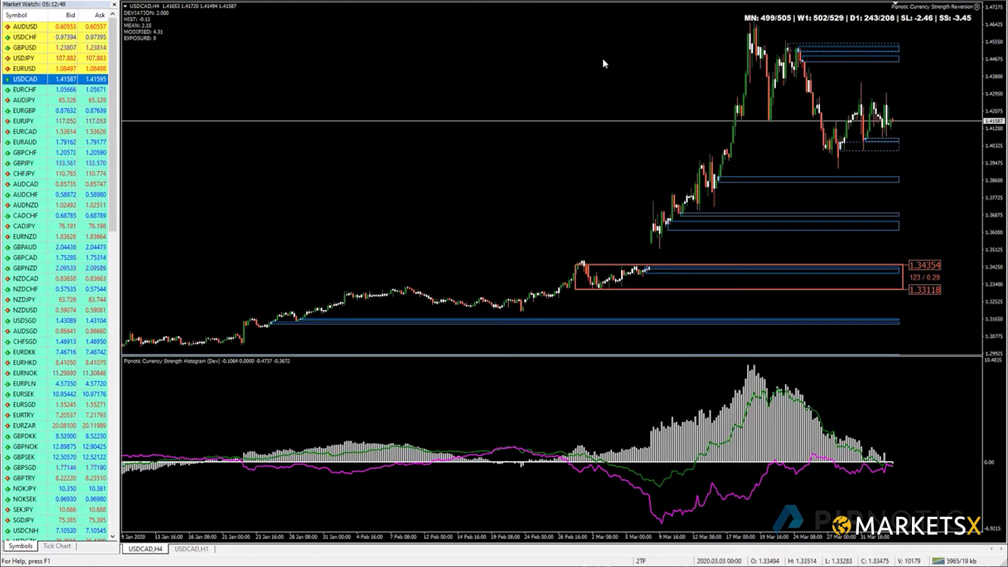
double_click(580, 264)
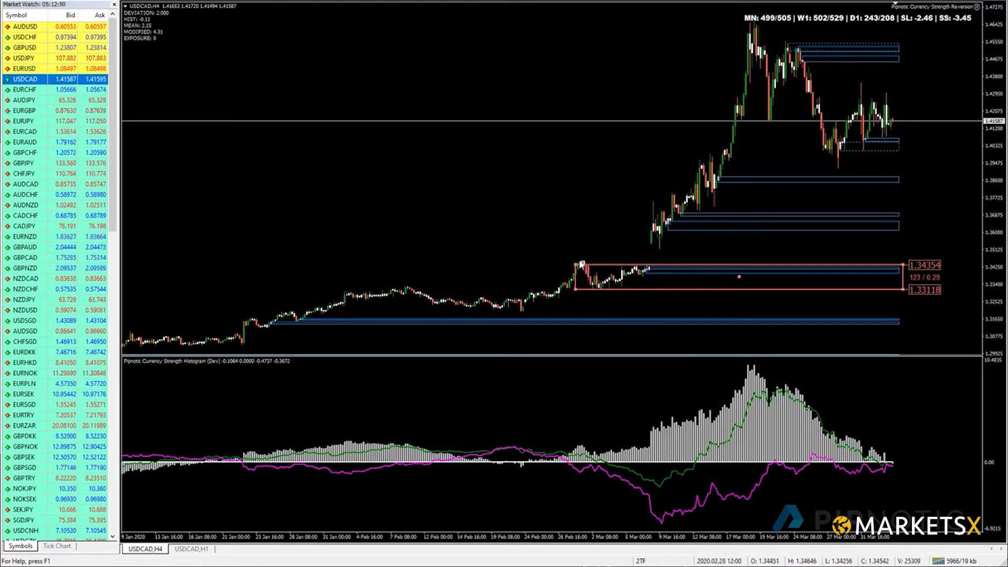
drag(581, 264, 618, 269)
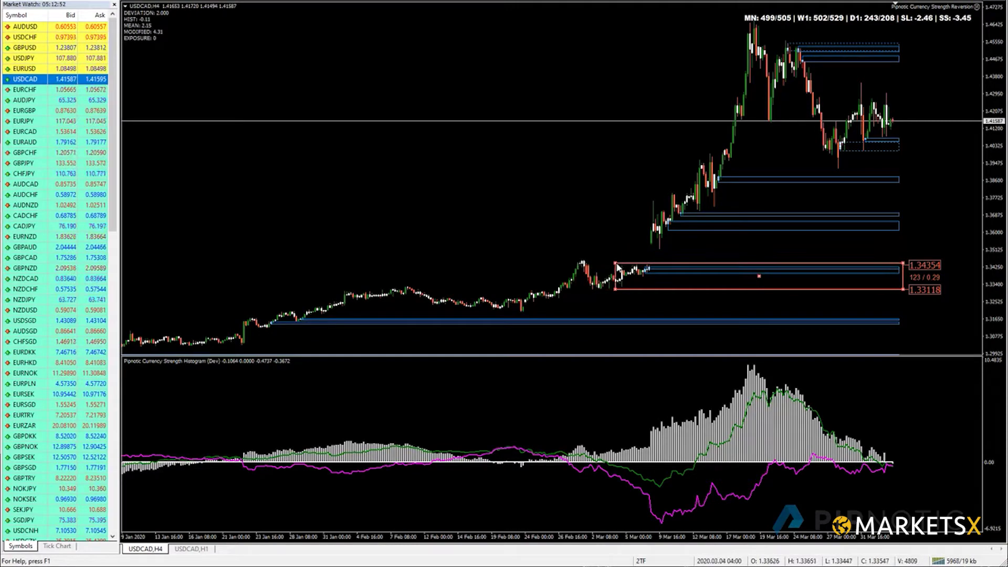
View USDCAD on the H1 timeframe and narrow the rectangle to a thin band at the late-February 2020 high.
text(h1)
key(Return)
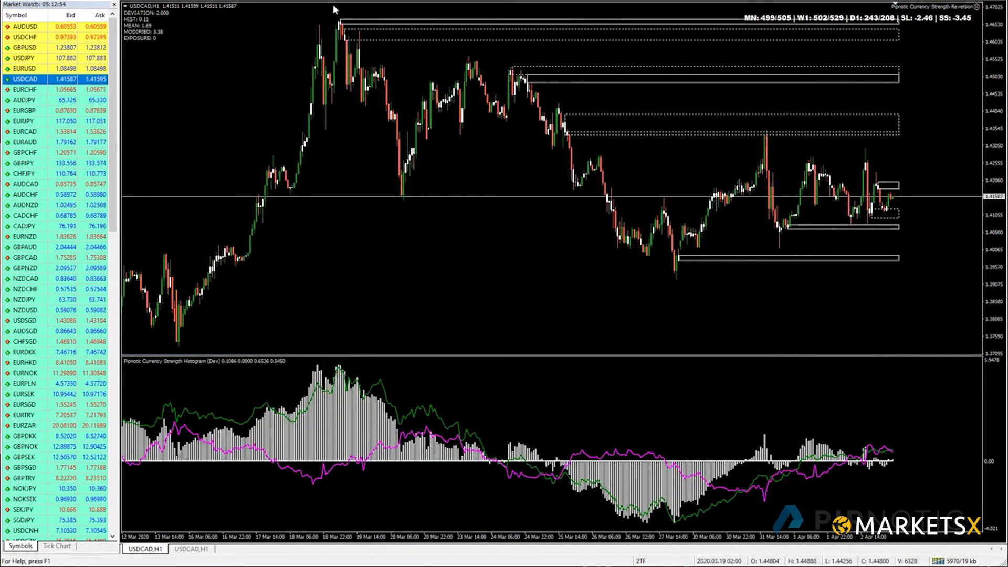
scroll(422, 33, up, 10)
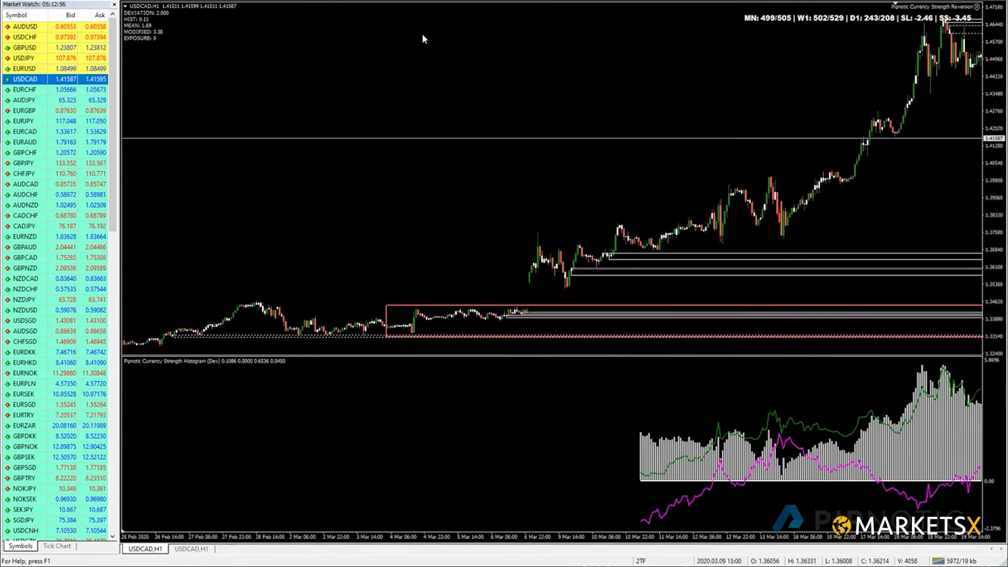
double_click(656, 221)
drag(656, 221, 536, 219)
drag(539, 290, 521, 232)
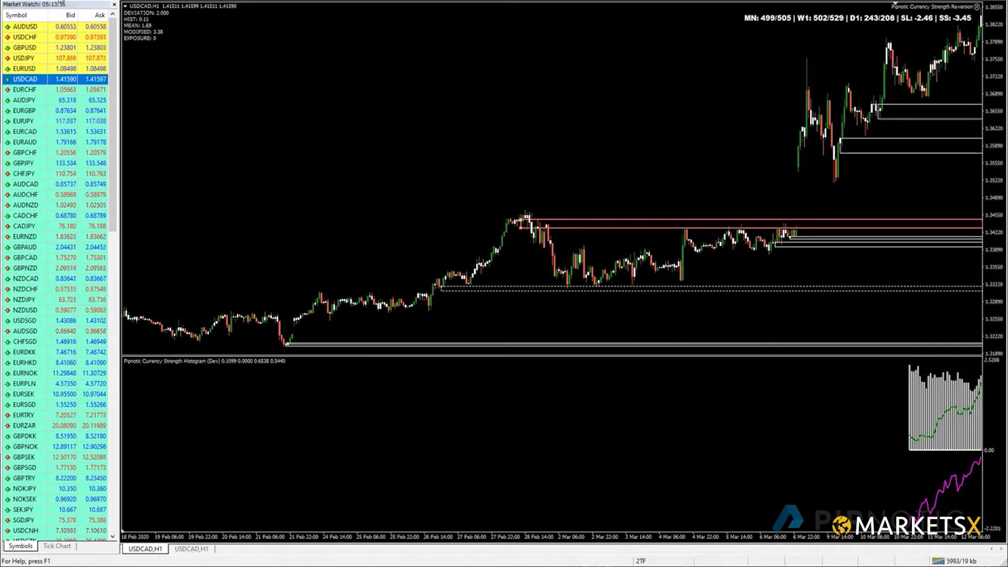
Place a horizontal line at 1.35149 under the March low and refit the rectangle to 1.34403–1.33807 around the zones before the gap.
click(840, 183)
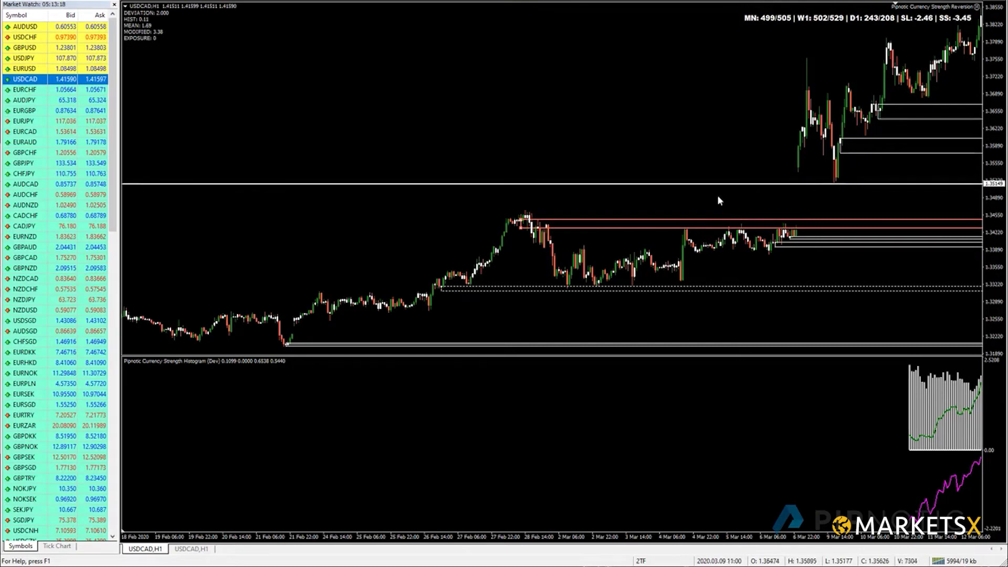
drag(520, 228, 770, 256)
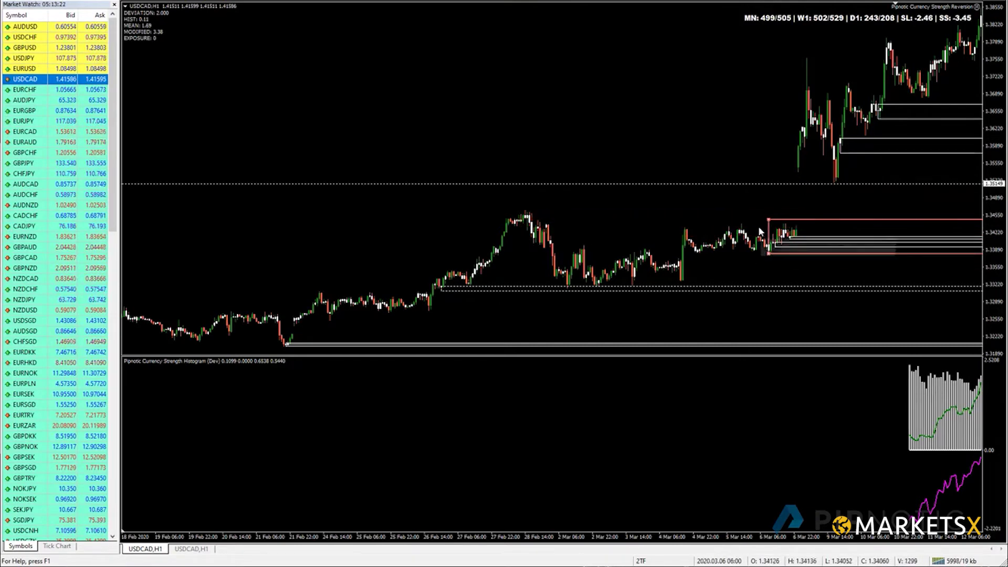
drag(774, 223, 741, 224)
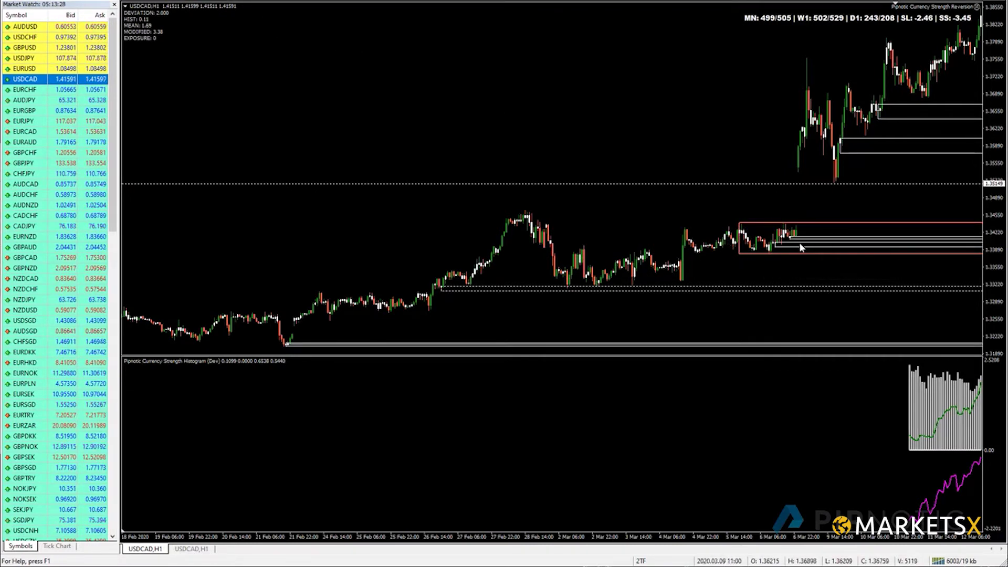
Return USDCAD to the daily timeframe and extend the rectangle's lower edge to 1.33173, covering the full daily zone.
text(D1)
key(Return)
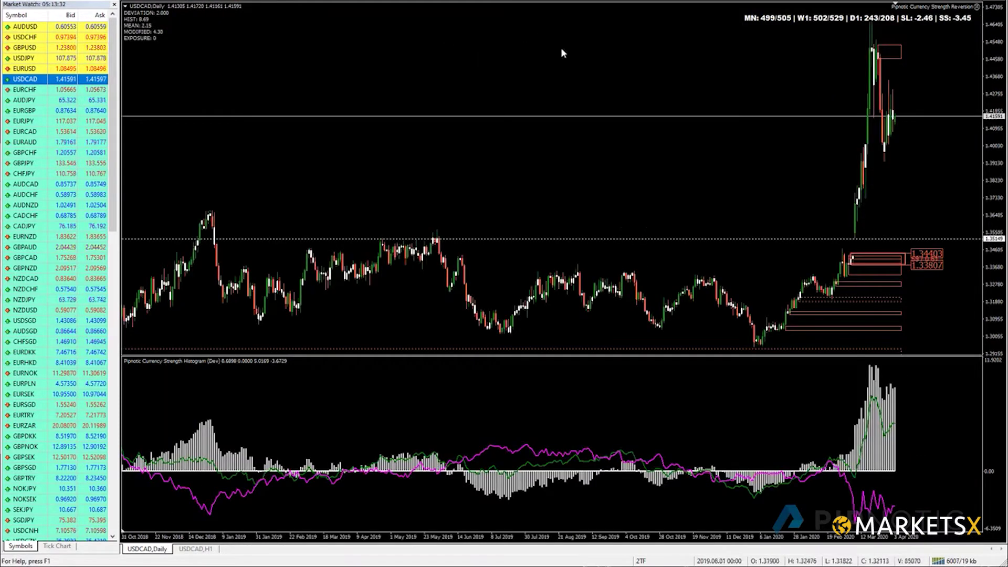
key(plus)
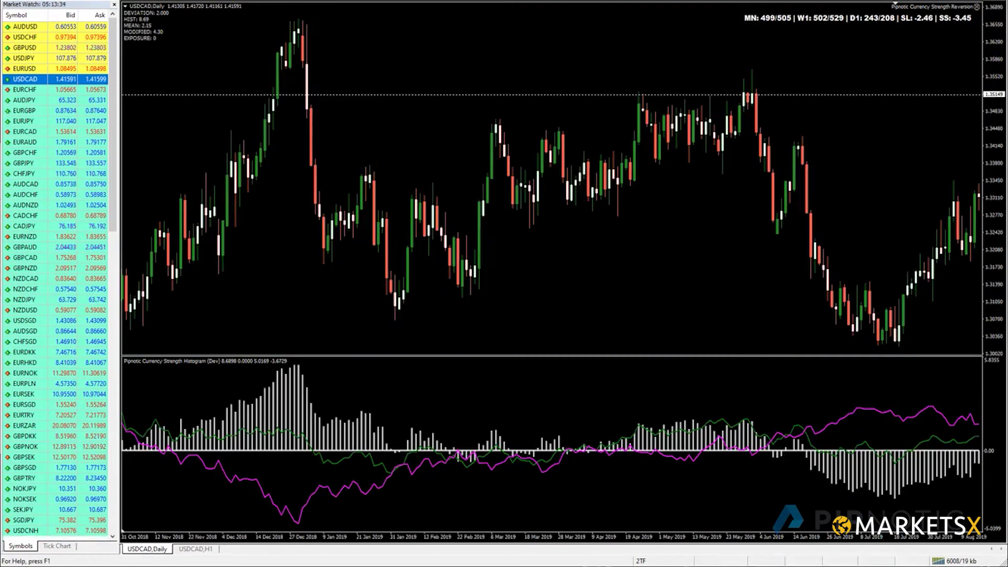
key(End)
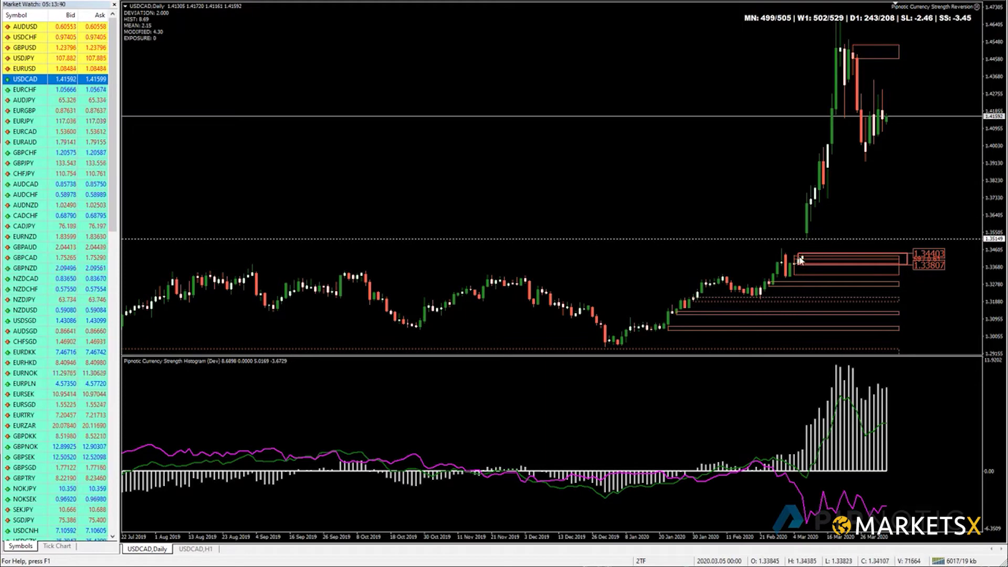
drag(798, 262, 787, 276)
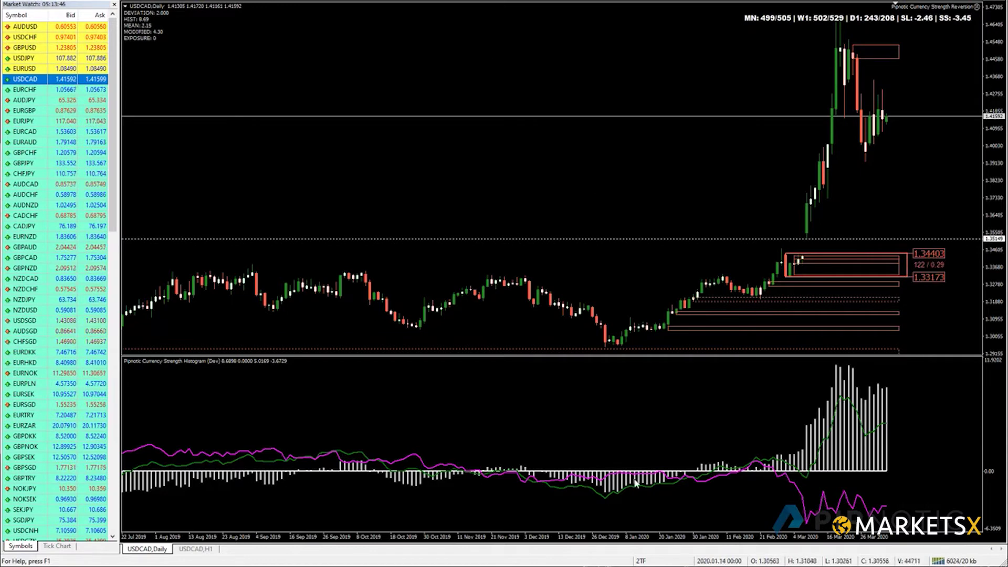
Add the price level ": 1.3440" after USDCAD in the second BUY list of the notes and return to the chart.
key(alt+Tab)
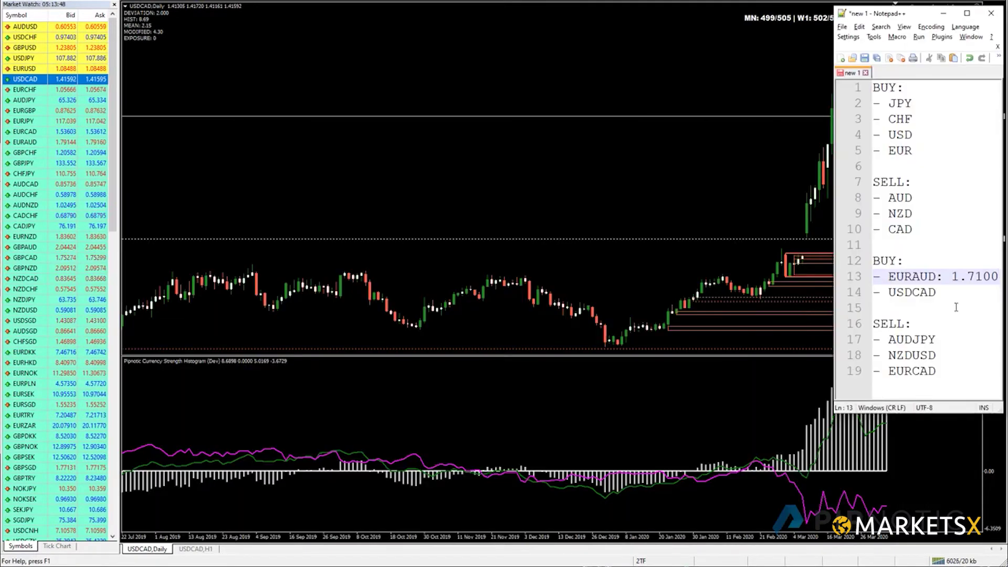
click(955, 291)
text(: 1.3440)
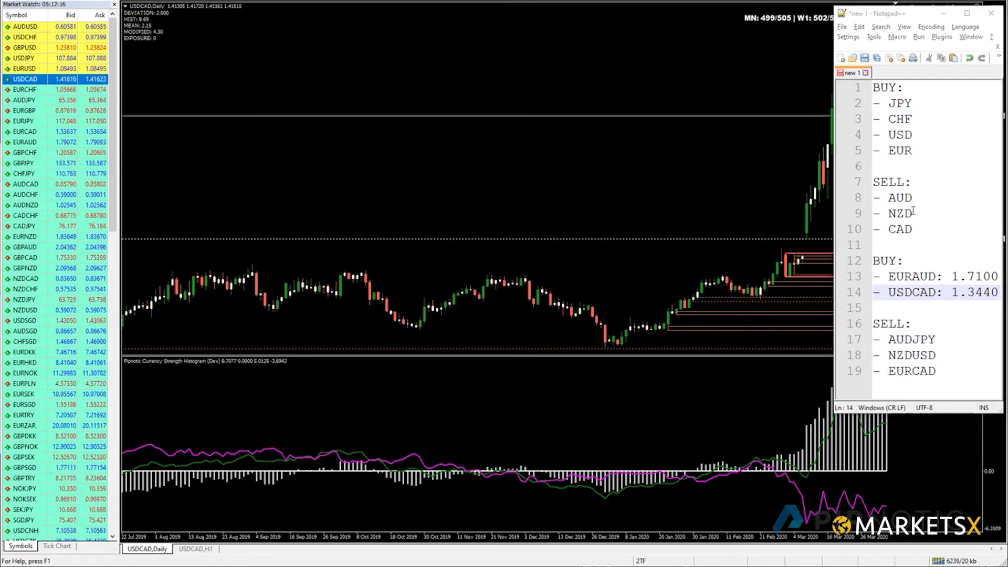
click(735, 225)
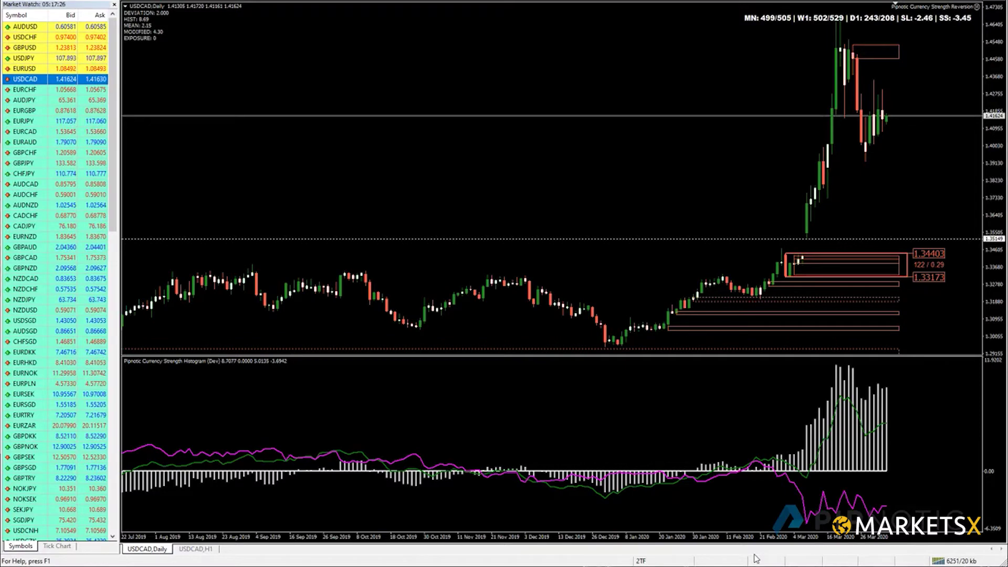
Check the SELL list in the notes for the next pair and load AUDJPY into the chart.
key(alt+Tab)
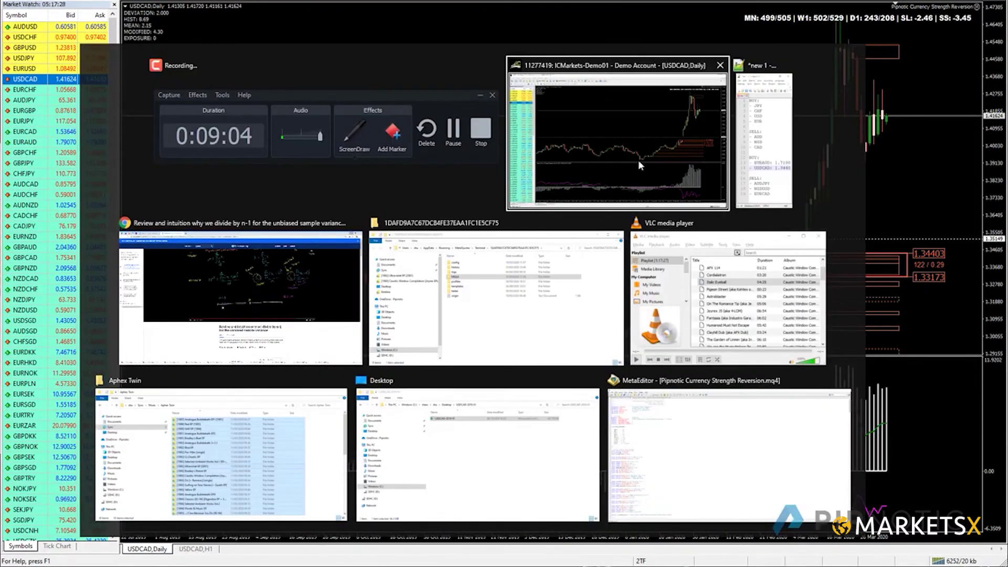
click(766, 167)
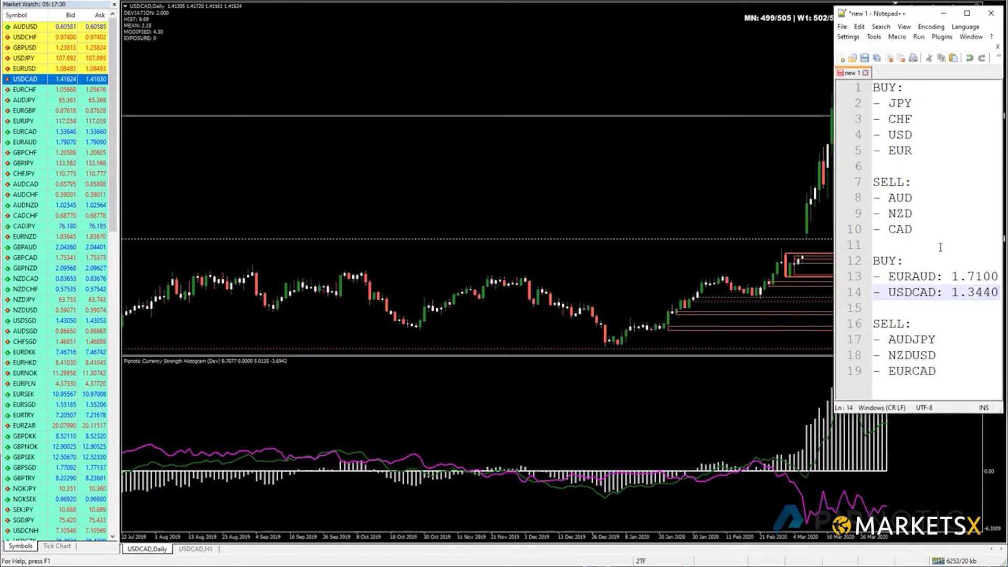
double_click(916, 340)
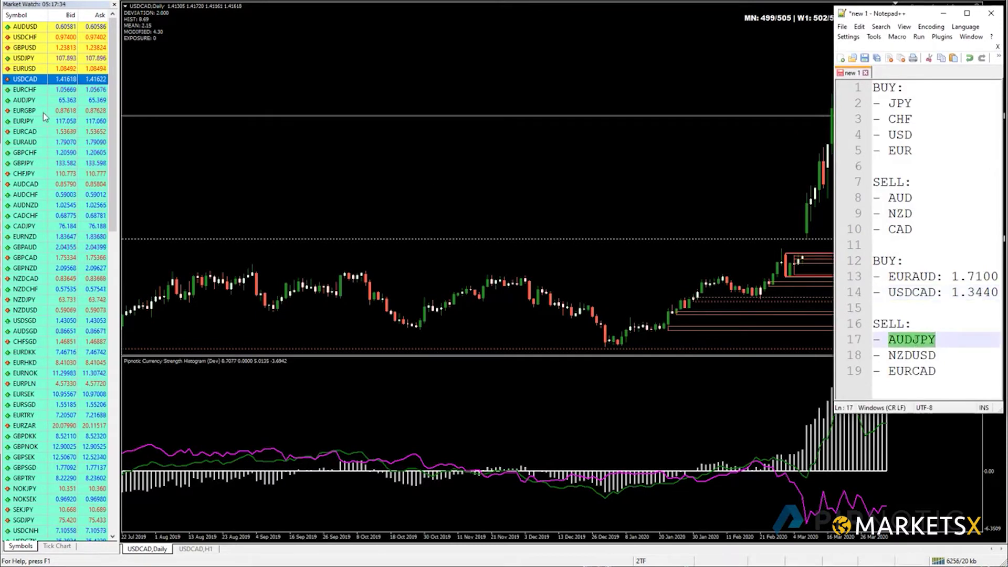
drag(25, 100, 382, 108)
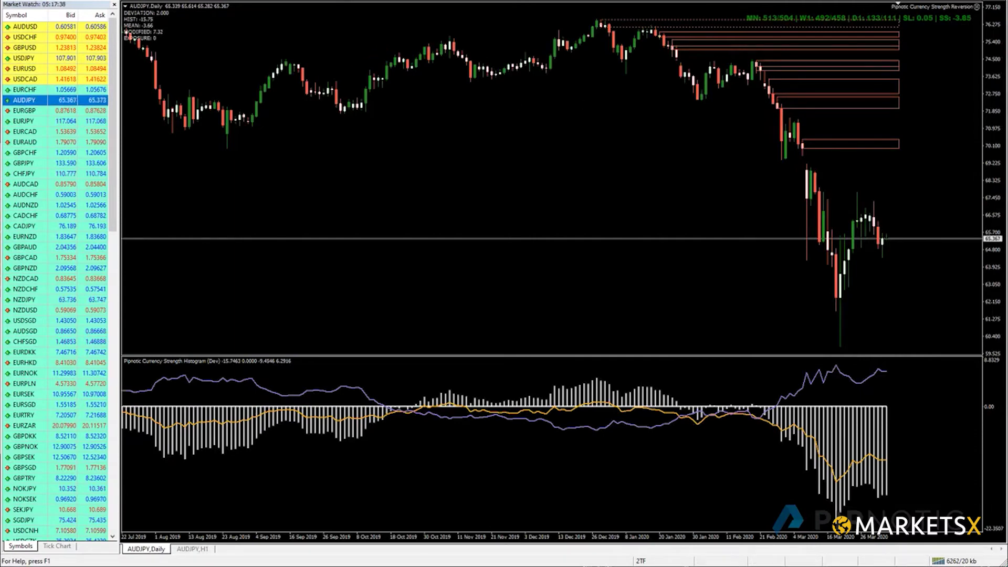
Place a horizontal line at 70.227 on the AUDJPY daily chart, through the 2019 lows.
key(minus)
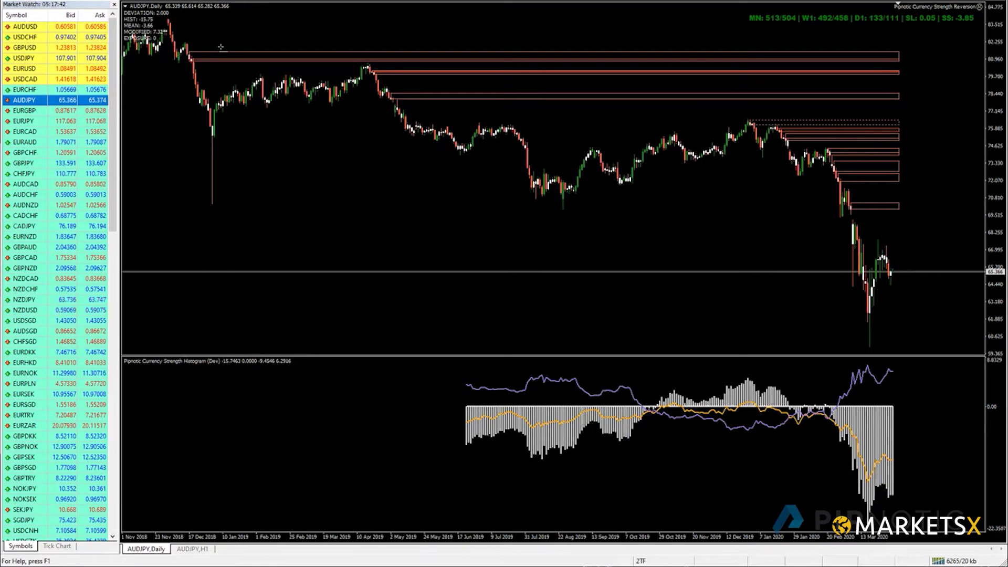
click(570, 208)
double_click(512, 209)
drag(508, 209, 498, 206)
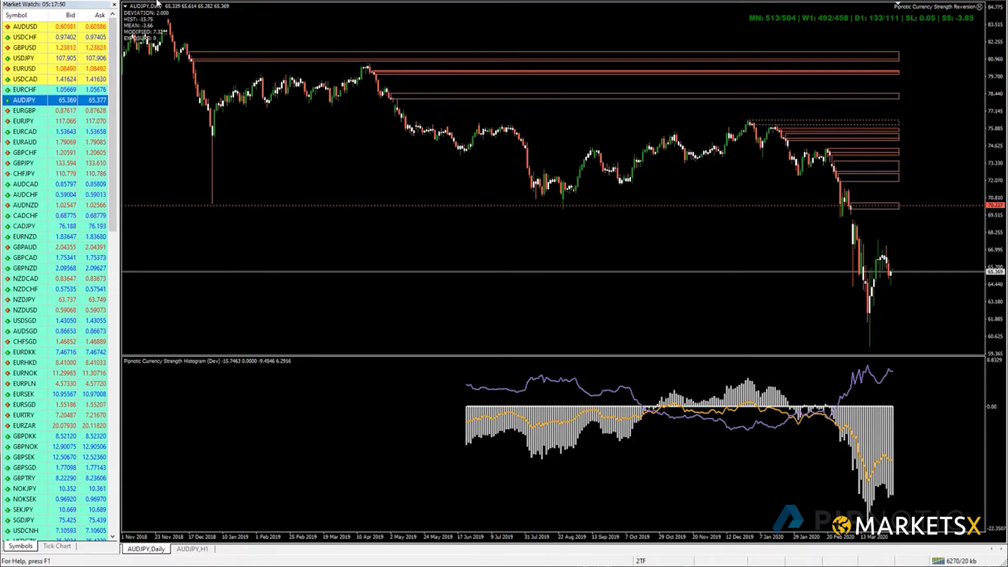
Draw a rectangle from 71.613 to 69.843 around the AUDJPY zone just above the March 2020 gap.
drag(836, 187, 902, 211)
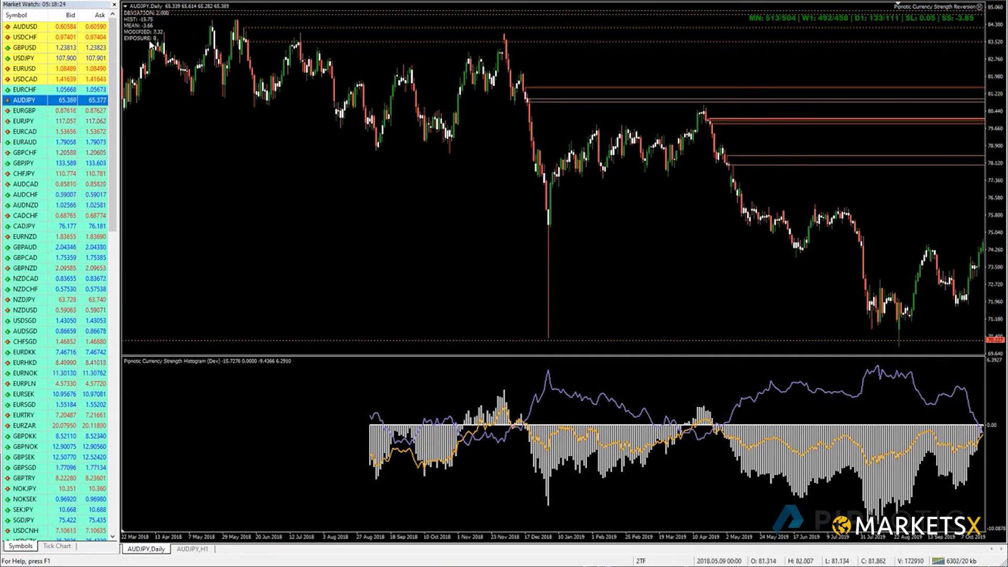
scroll(400, 347, down, 10)
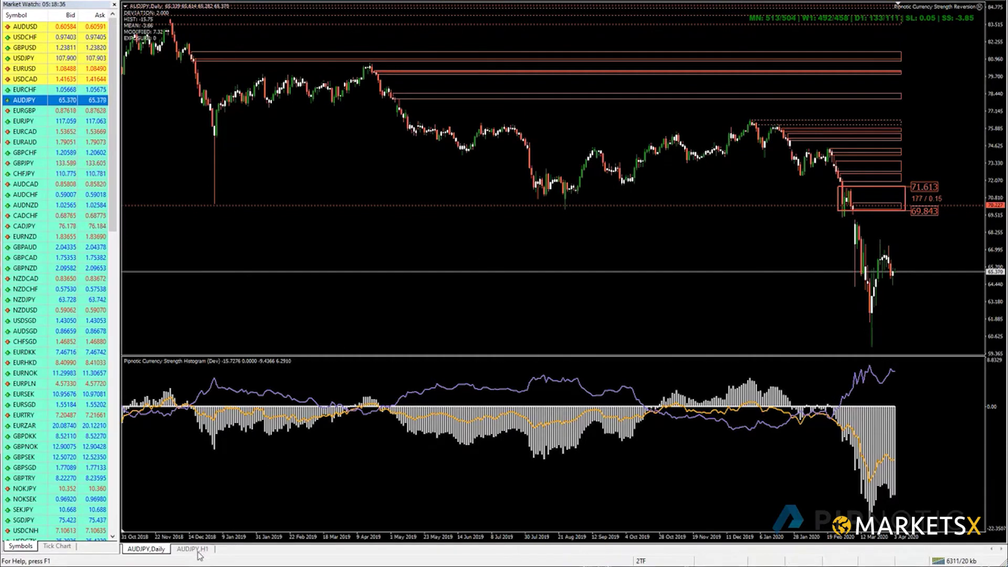
Review the currency strength lines on the AUDJPY H1 chart, dismiss the battery warning, and return to the daily chart.
key(ctrl+Tab)
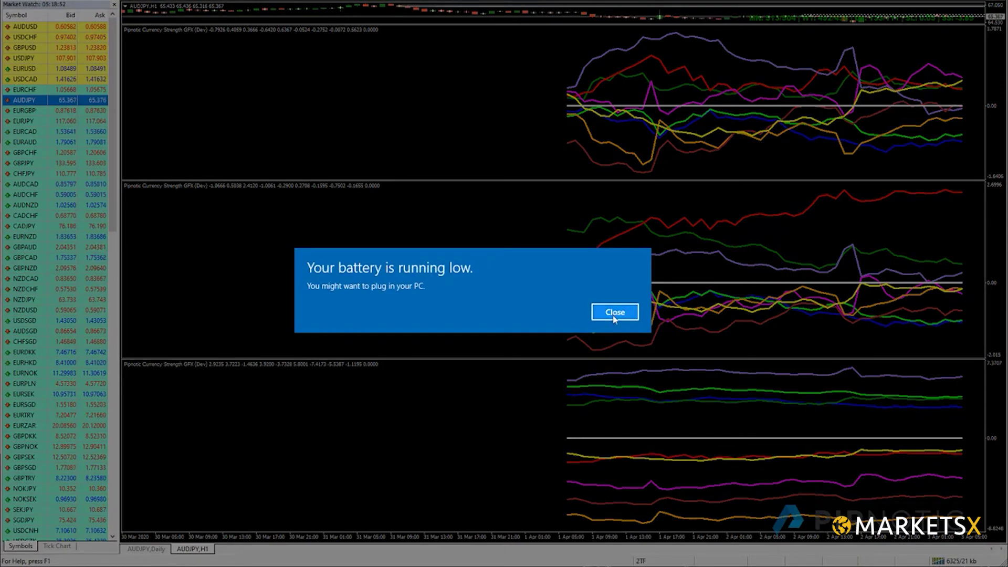
click(614, 312)
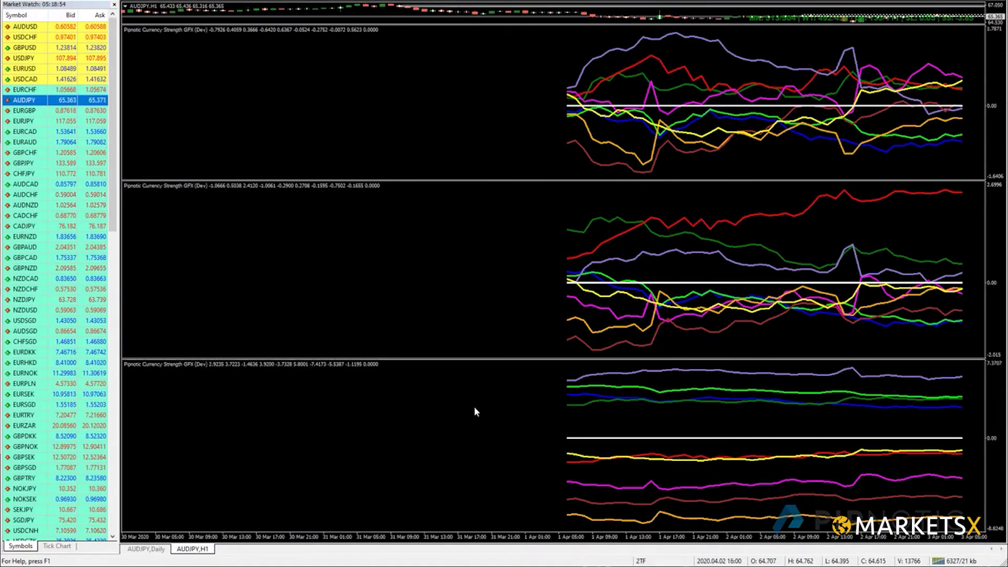
click(147, 548)
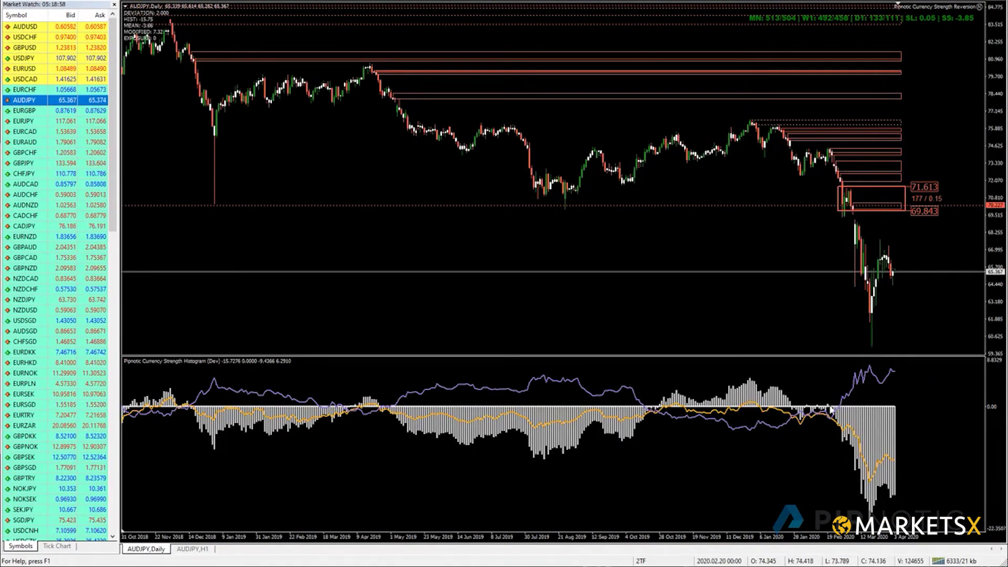
Switch to the notes and record 69.85 as the entry level for AUDJPY in the SELL list.
mouse_move(818, 413)
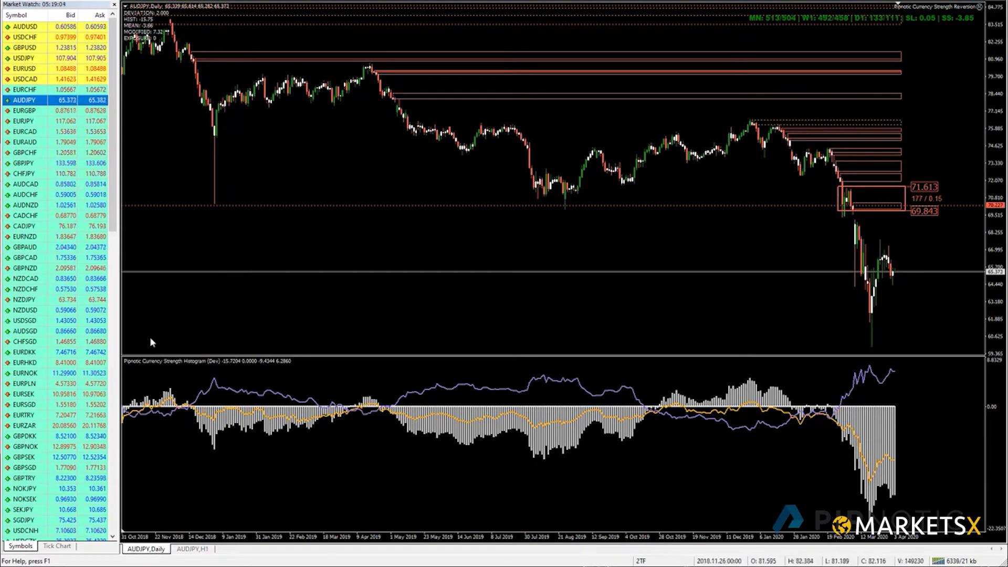
key(alt+Tab)
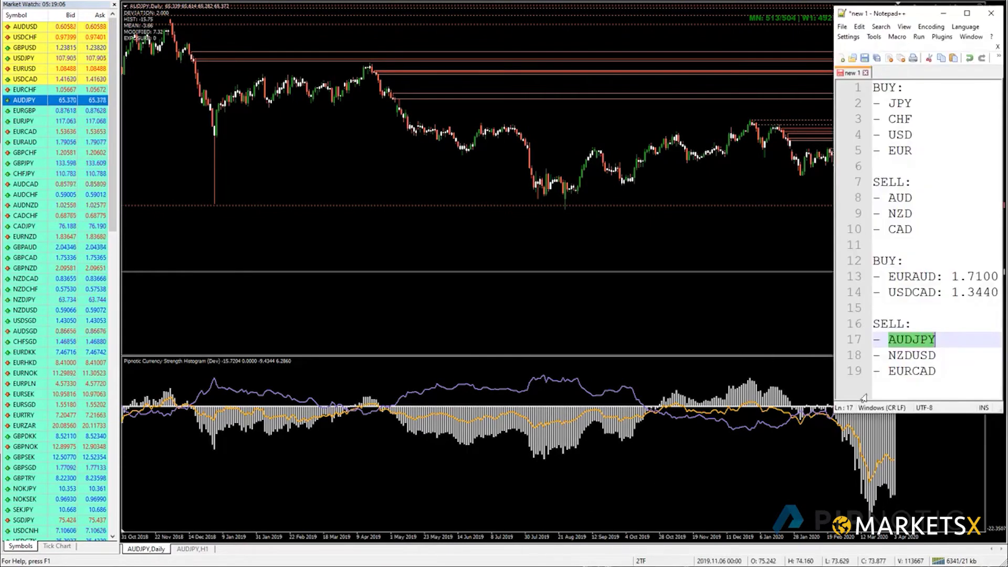
click(949, 339)
text(: 69.85)
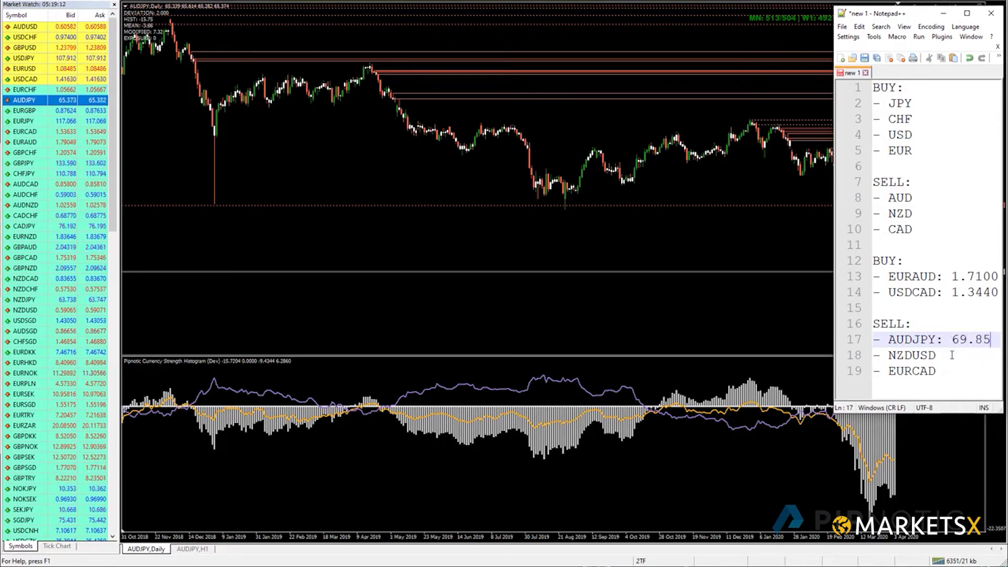
Return to the trading terminal and load NZDUSD from the symbol list into the chart.
click(25, 220)
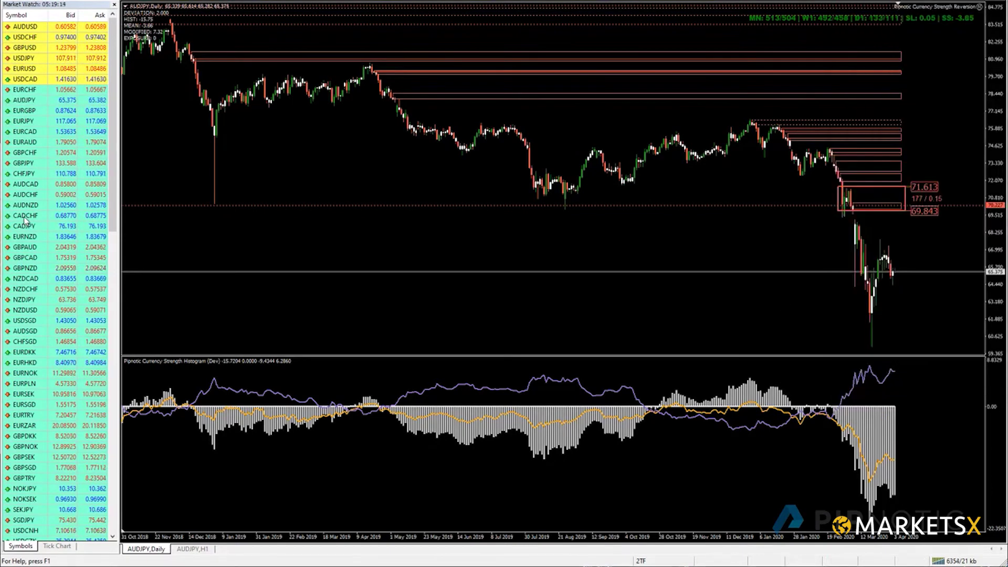
click(68, 278)
click(46, 310)
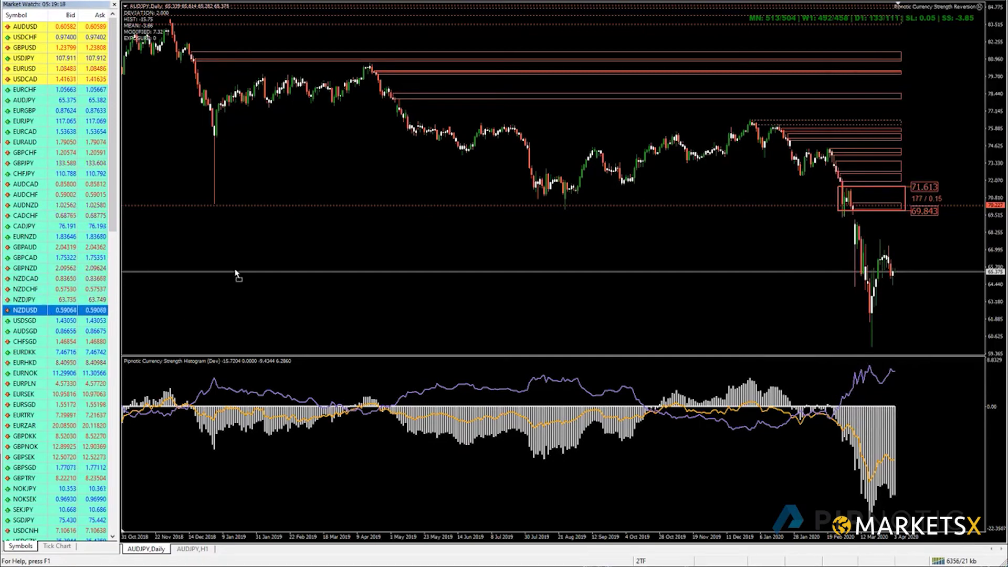
drag(237, 273, 236, 273)
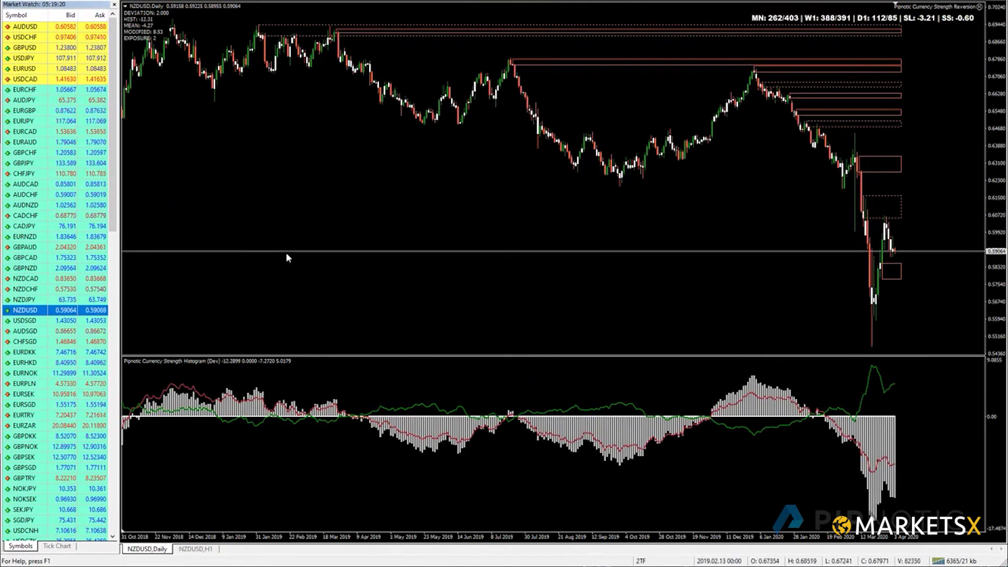
Place a horizontal line at about 0.621 on the NZDUSD daily chart, through the 2019 lows.
key(minus)
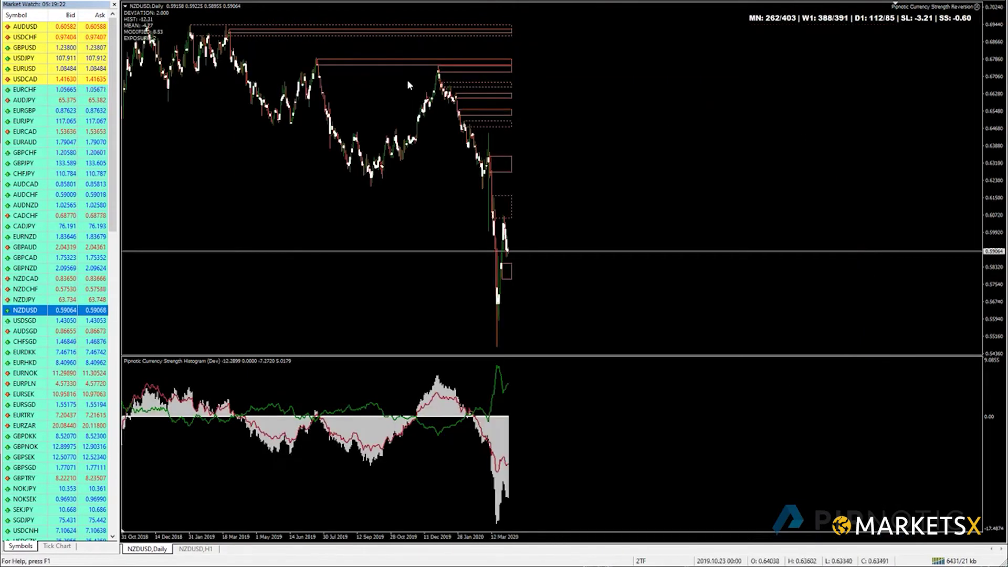
key(minus)
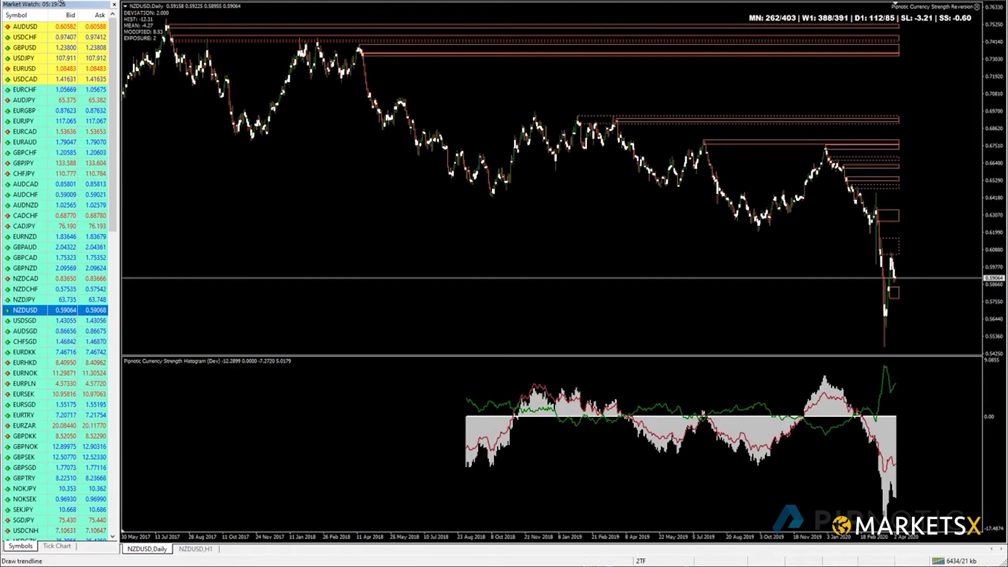
click(768, 229)
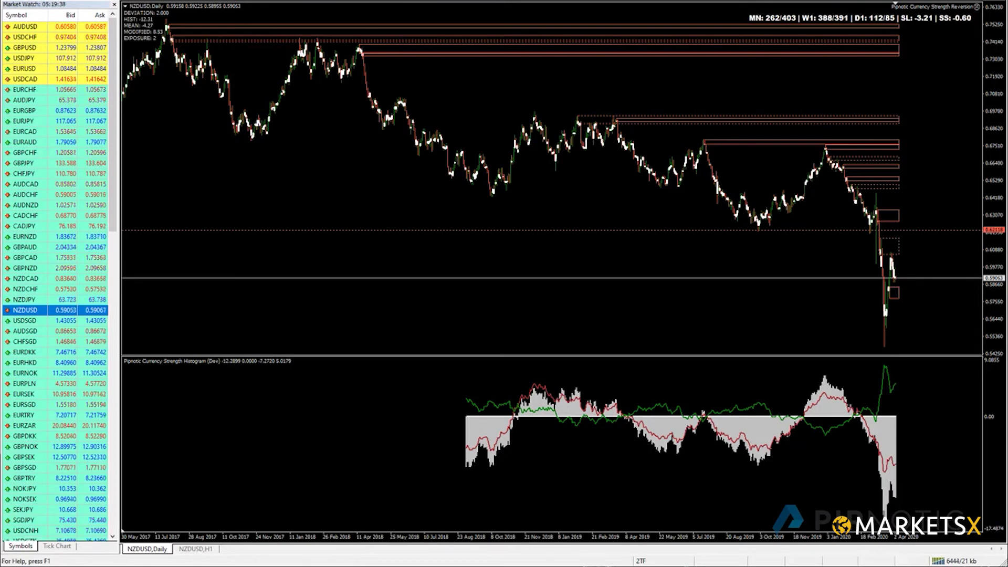
Draw a rectangle from 0.64586 to 0.62231 around the February–March 2020 NZDUSD zone and remove the horizontal line.
key(plus)
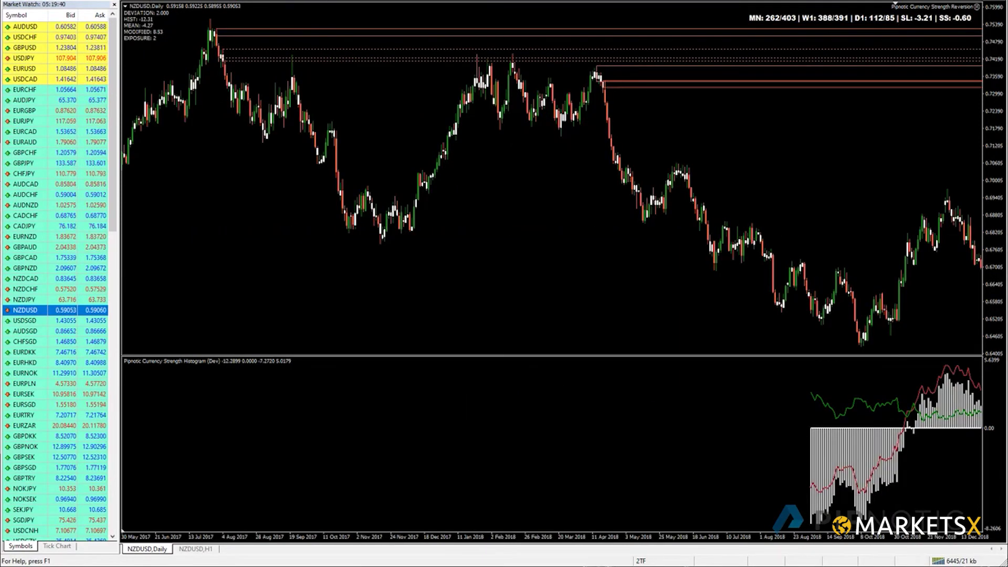
key(End)
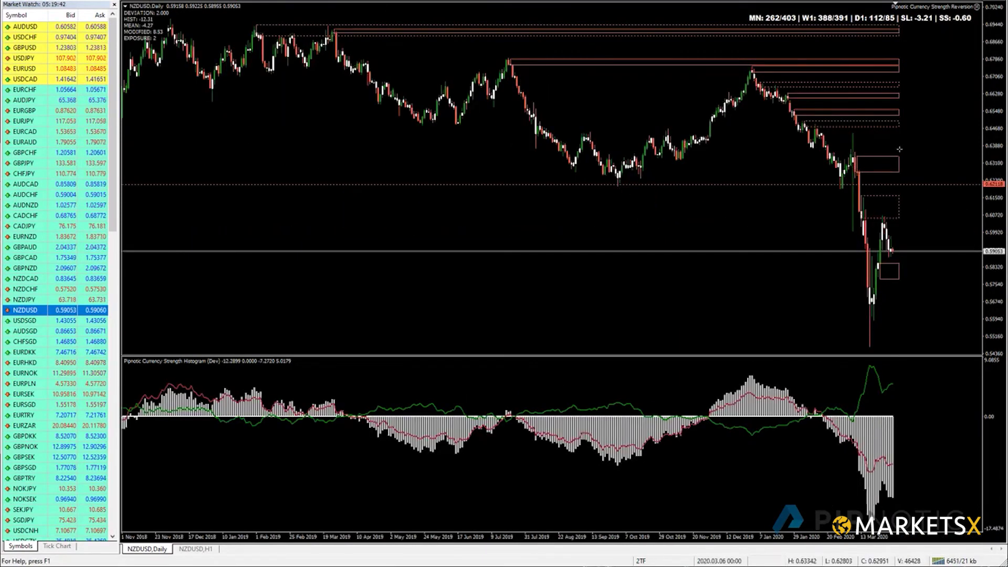
drag(840, 130, 913, 182)
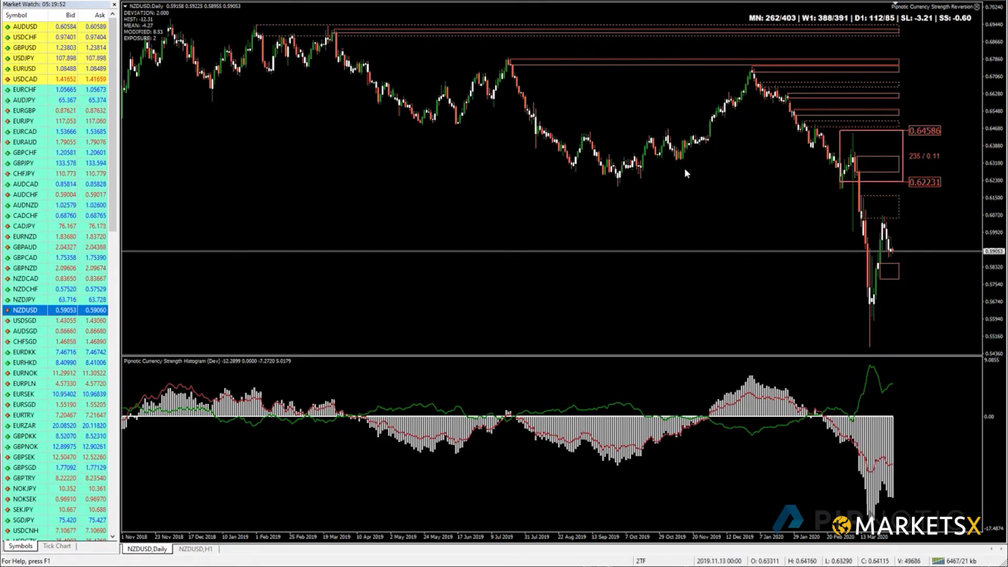
Switch to the notes and record 0.6220 as the entry level for NZDUSD in the SELL list.
key(alt+Tab)
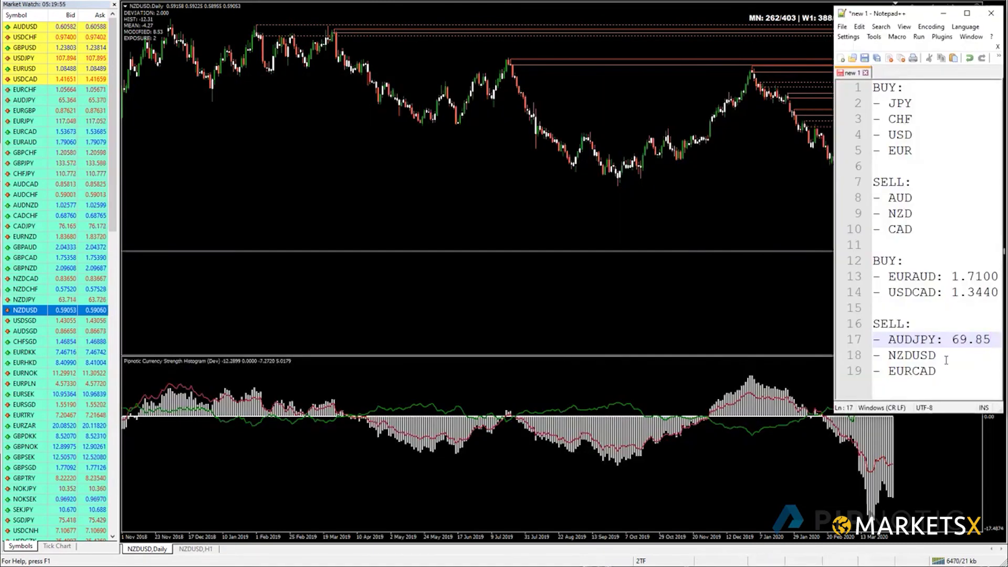
click(949, 356)
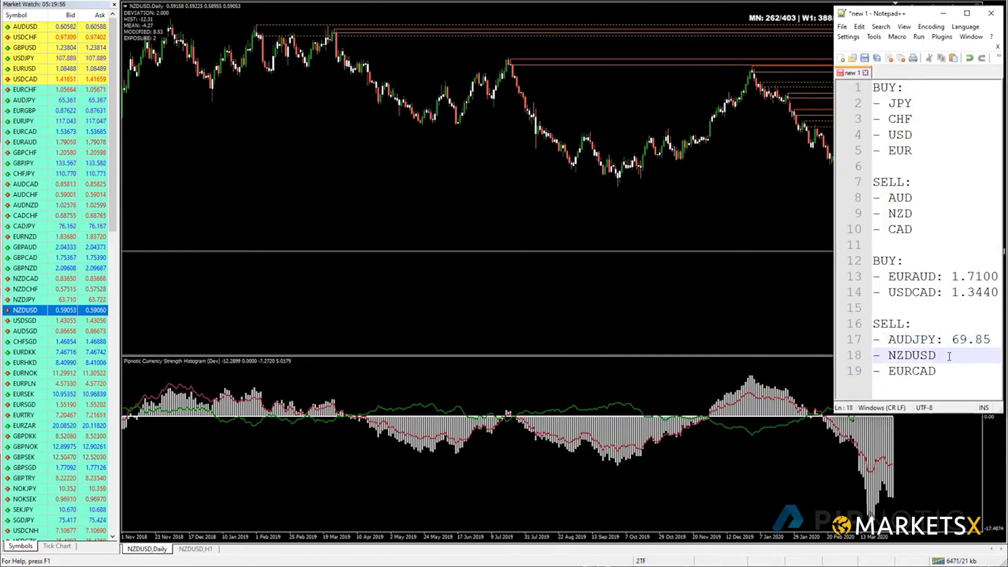
text(62.)
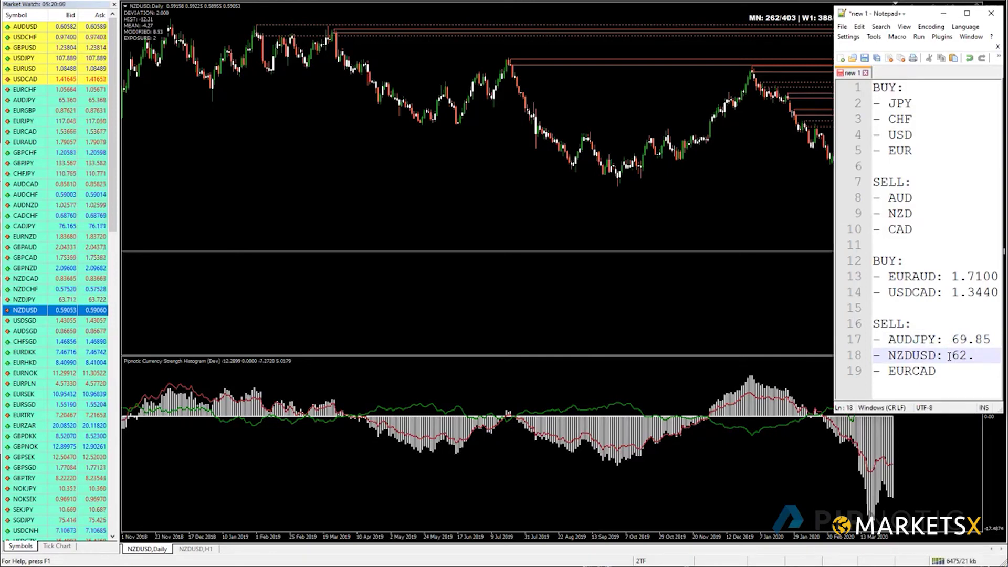
key(BackSpace)
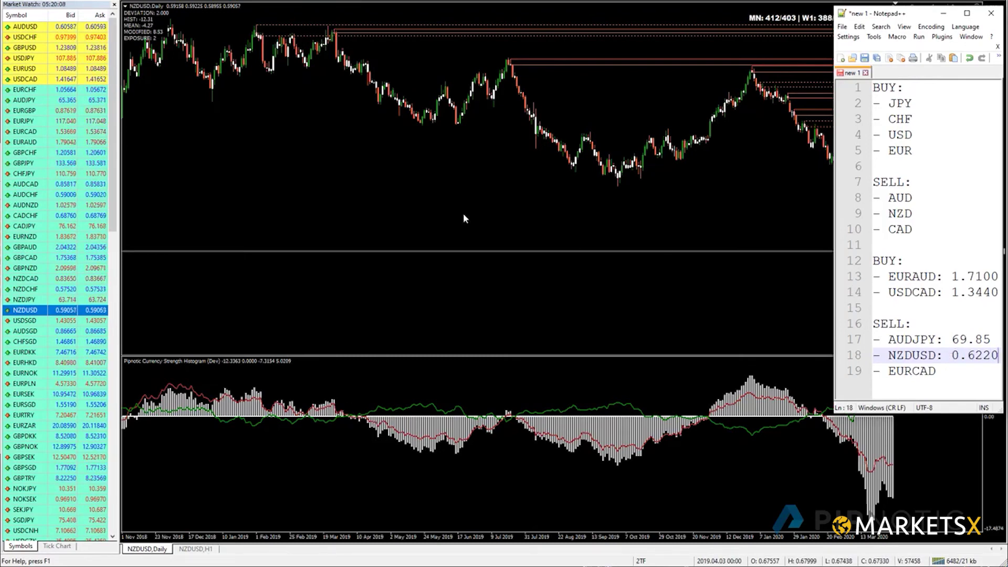
Check the NZDUSD zone on the chart, return to the notes, and widen the notes window.
click(452, 200)
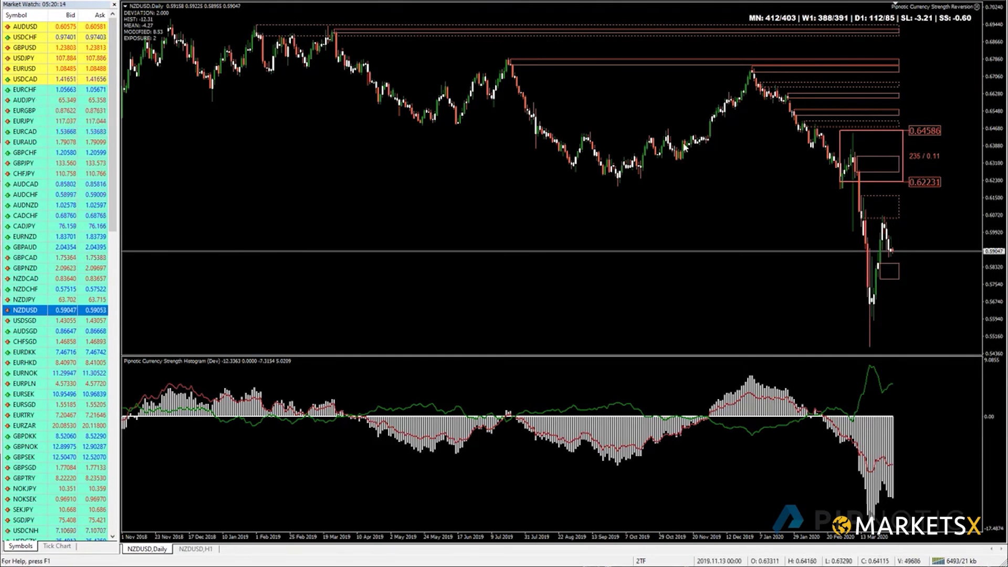
key(alt+Tab)
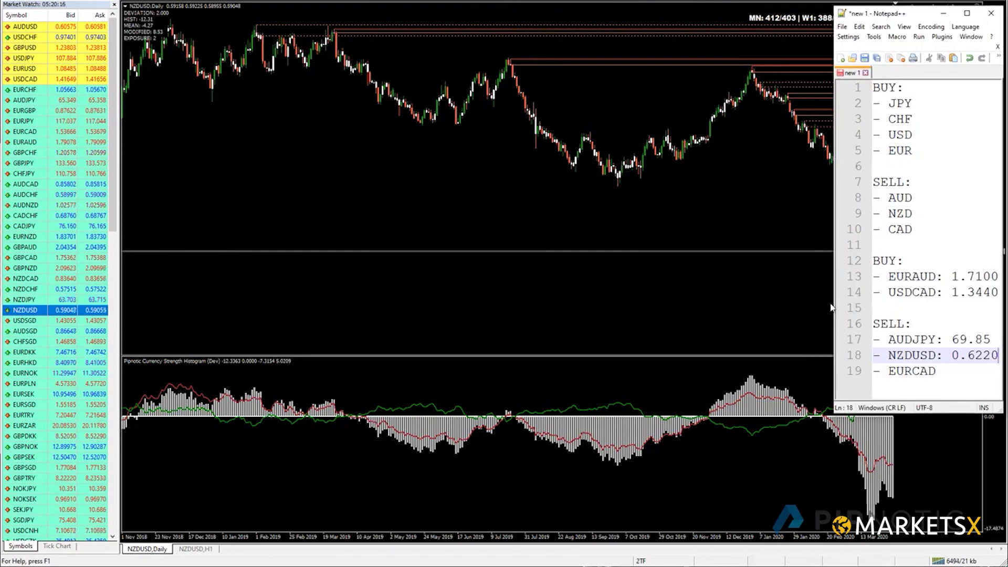
drag(829, 302, 748, 296)
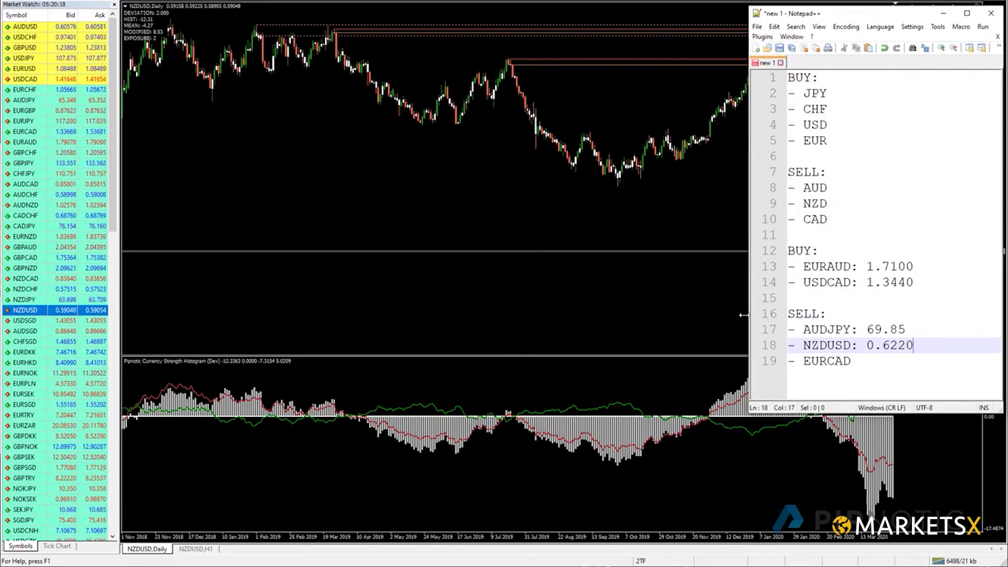
On the NZDUSD H1 chart, reset the middle currency strength indicator's inputs and set its Lookback to 50.
click(203, 549)
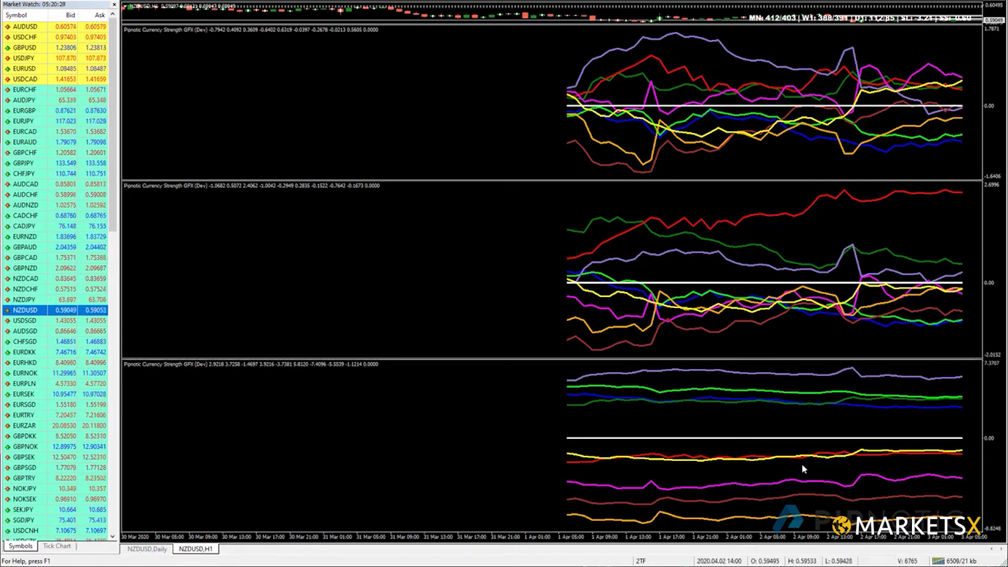
double_click(782, 286)
click(574, 448)
double_click(438, 217)
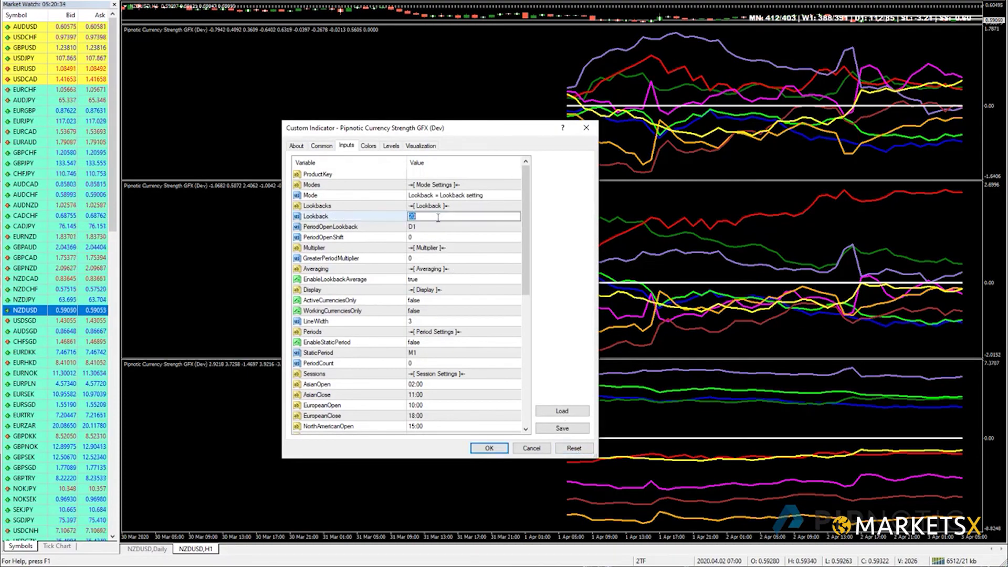
text(50)
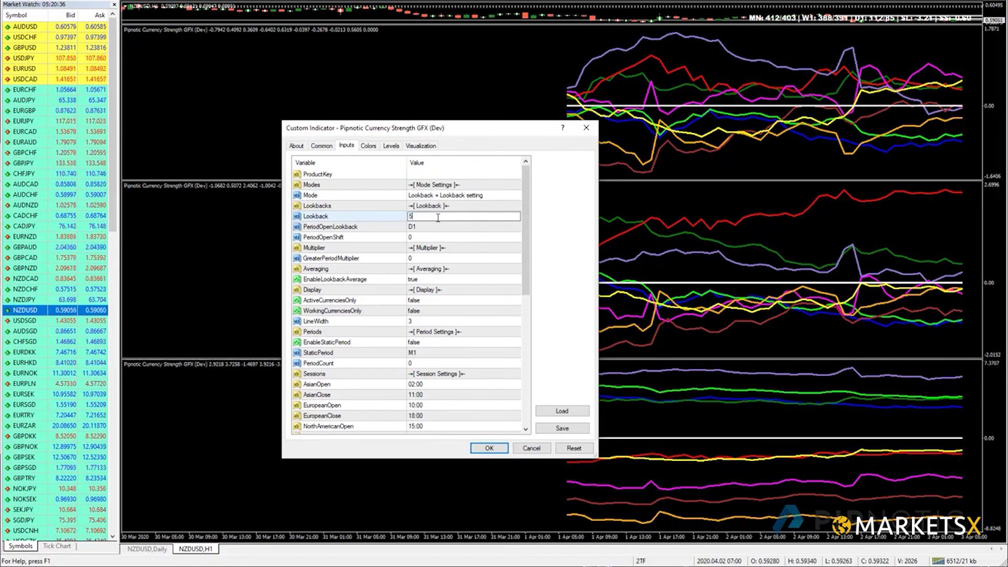
key(Return)
click(488, 448)
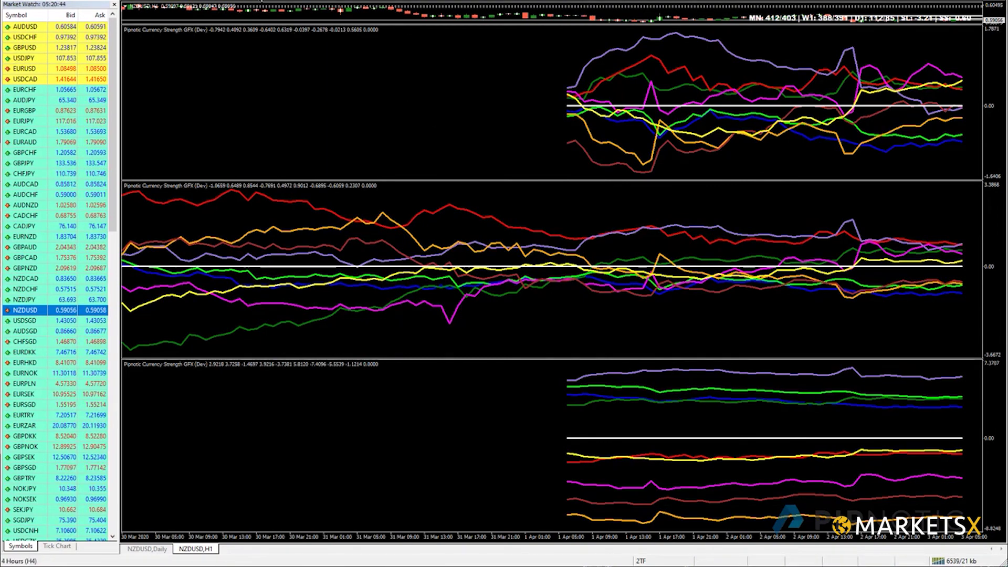
Compare the currency strength lines on the H4 and daily timeframes, restore H1, and return to the NZDUSD daily chart.
text(H4)
key(Return)
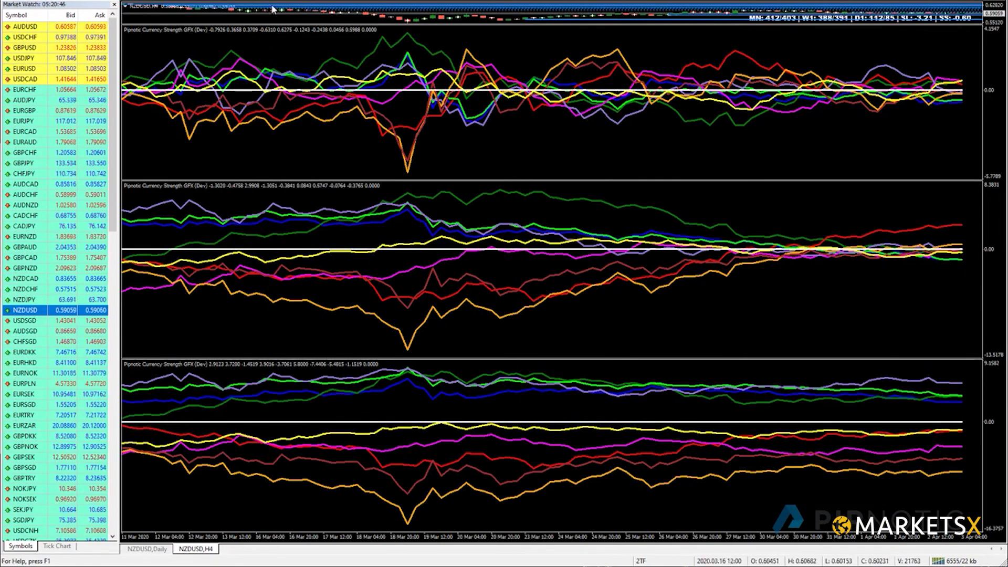
click(324, 134)
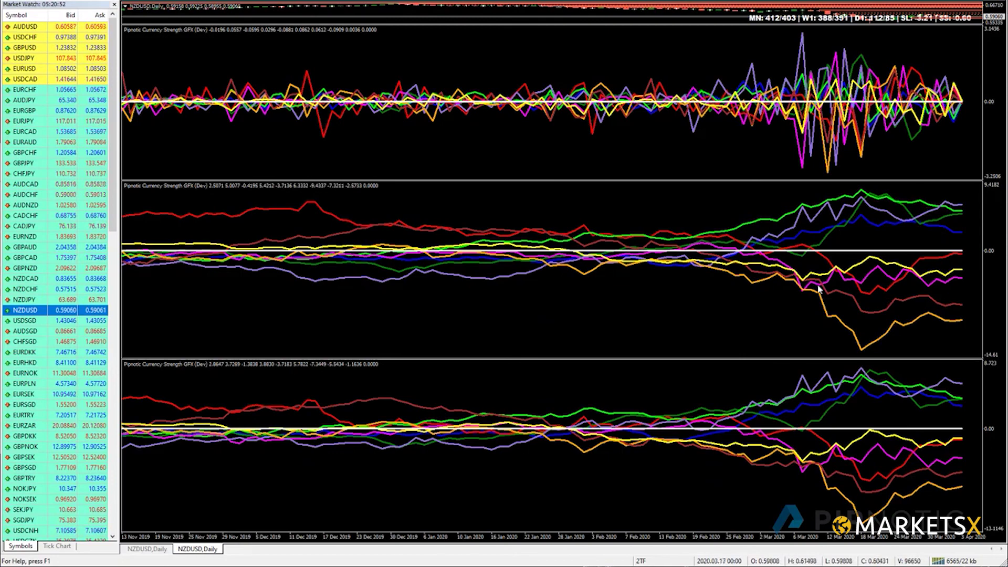
click(253, 1)
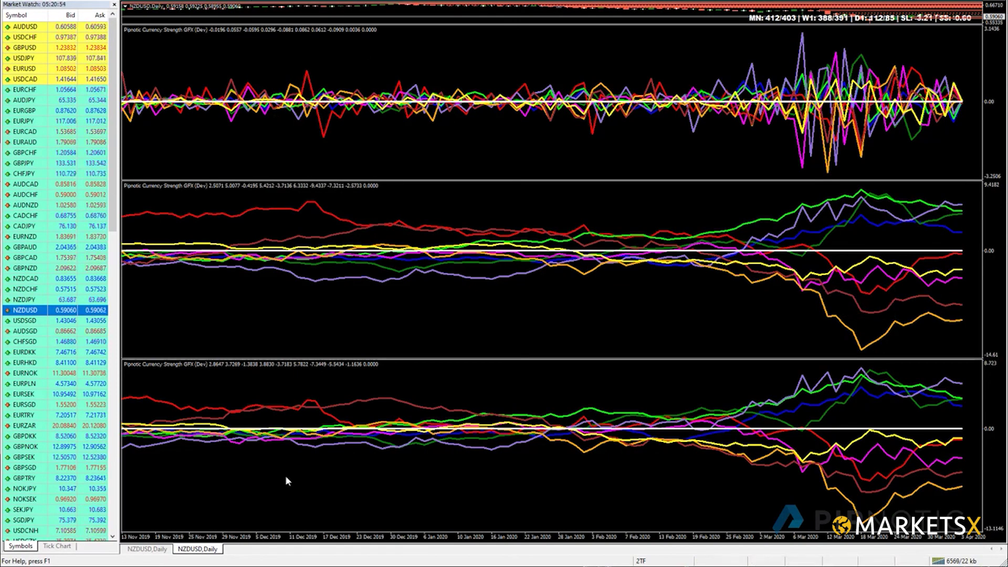
click(152, 549)
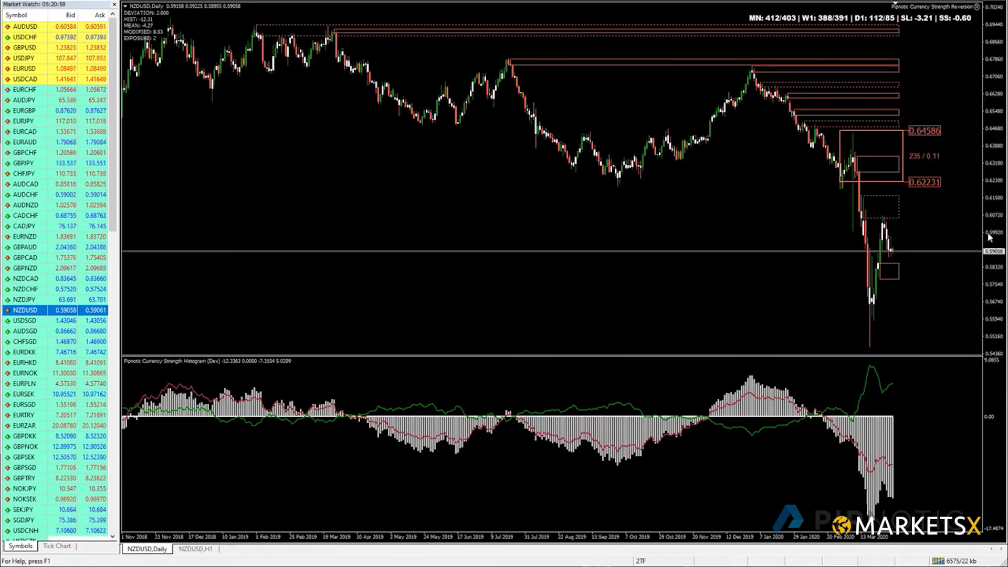